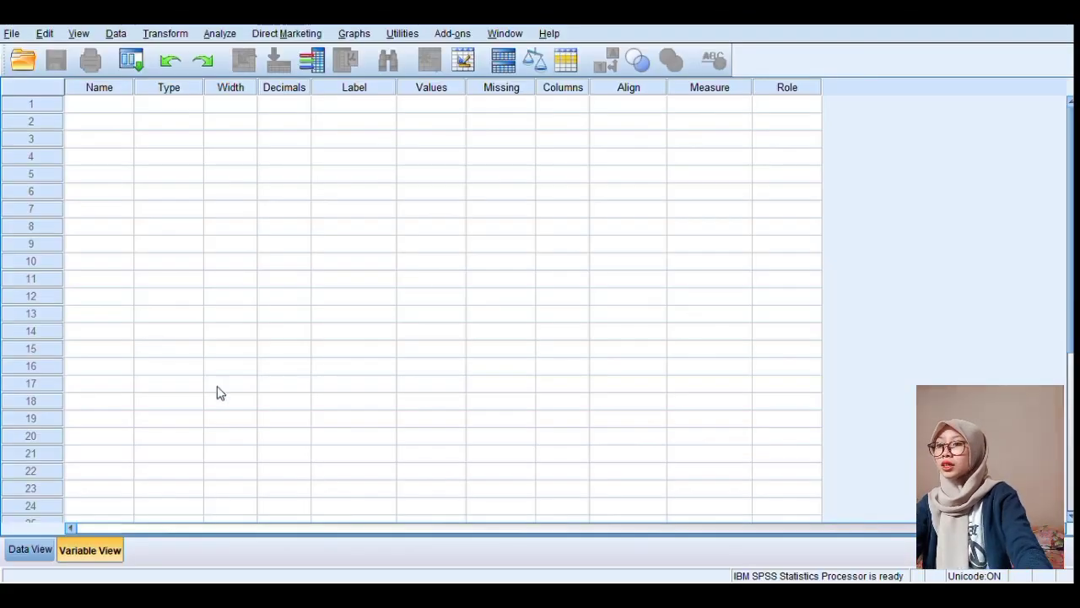
- Define the first variable in Variable View with the name Hasil
click(29, 549)
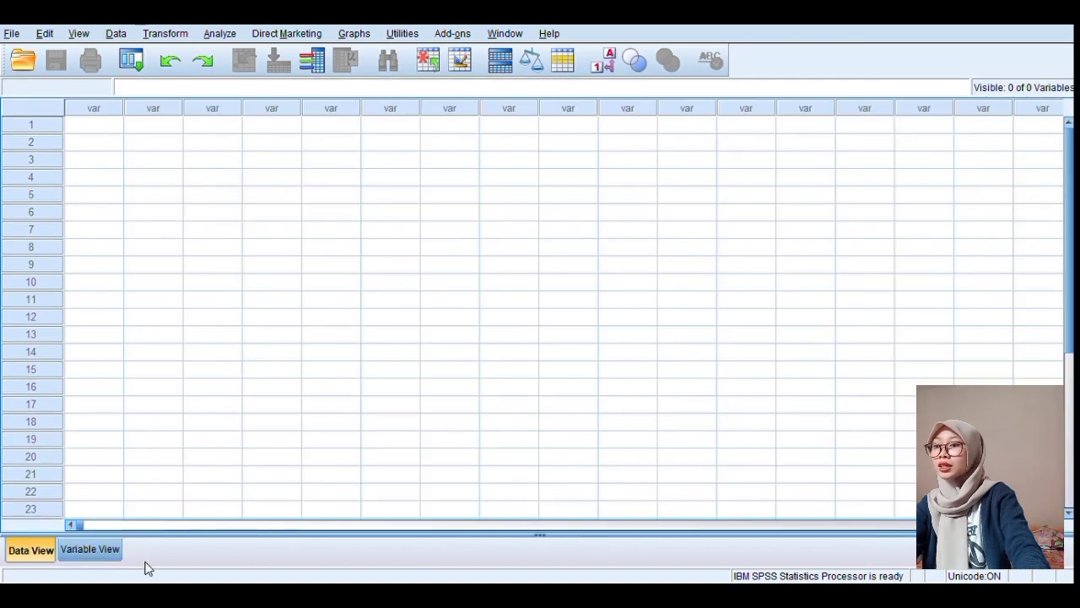
click(103, 551)
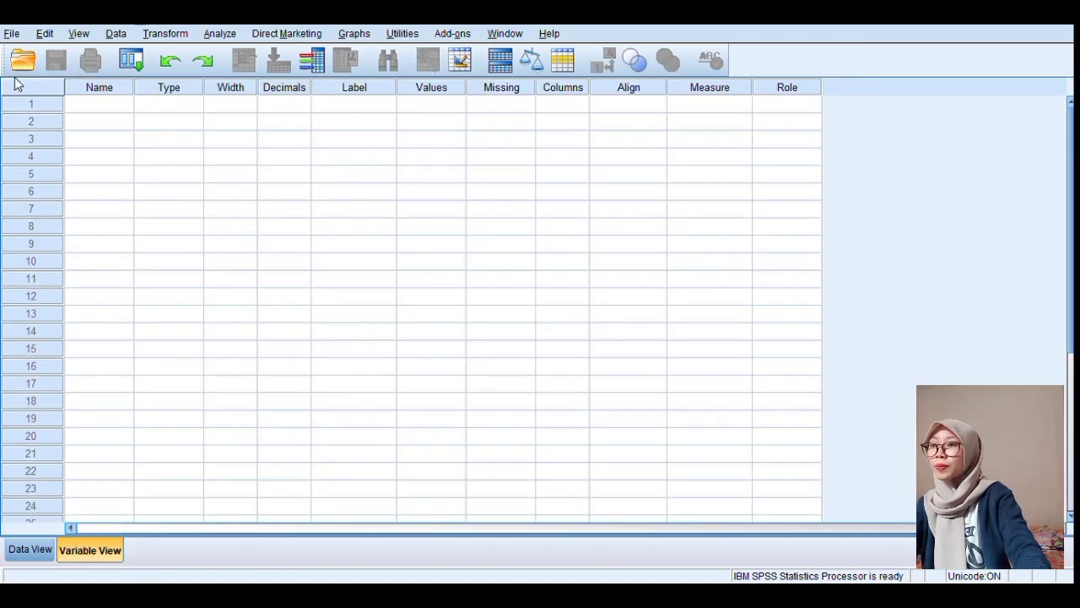
click(83, 105)
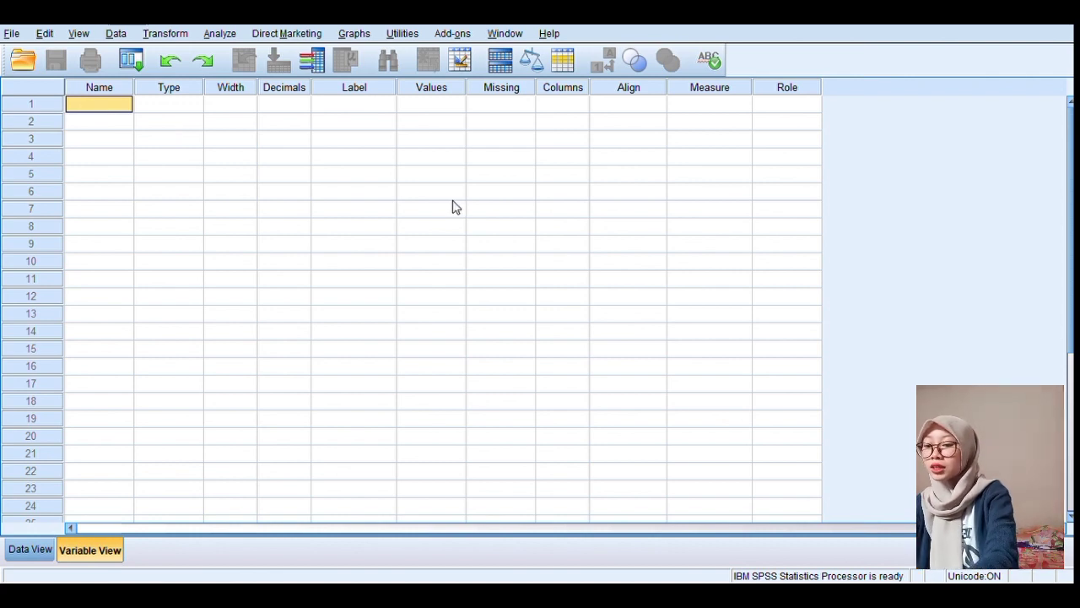
text(HASIL)
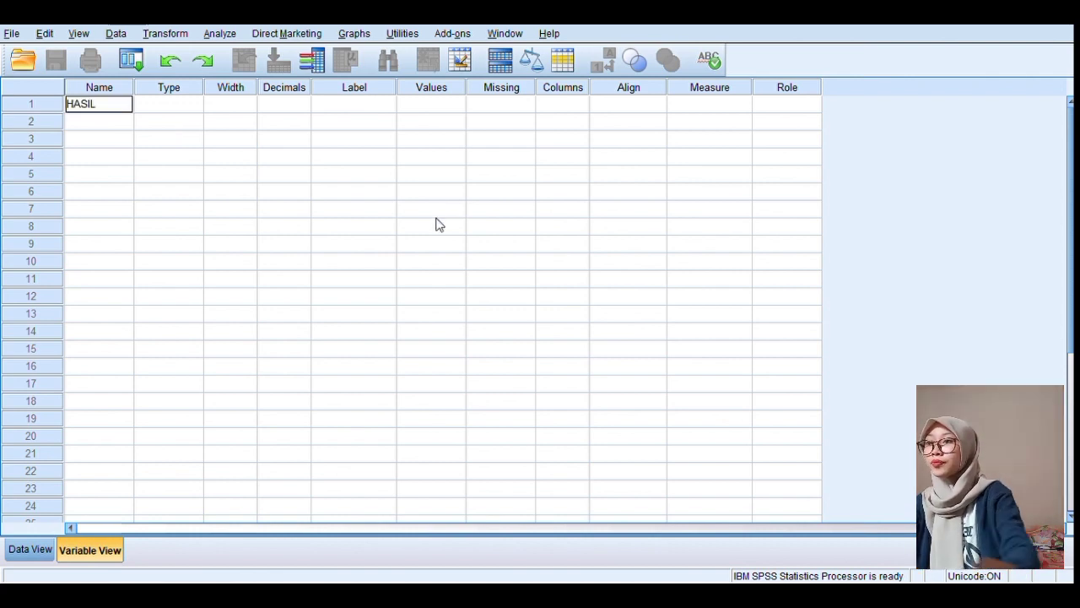
key(BackSpace)
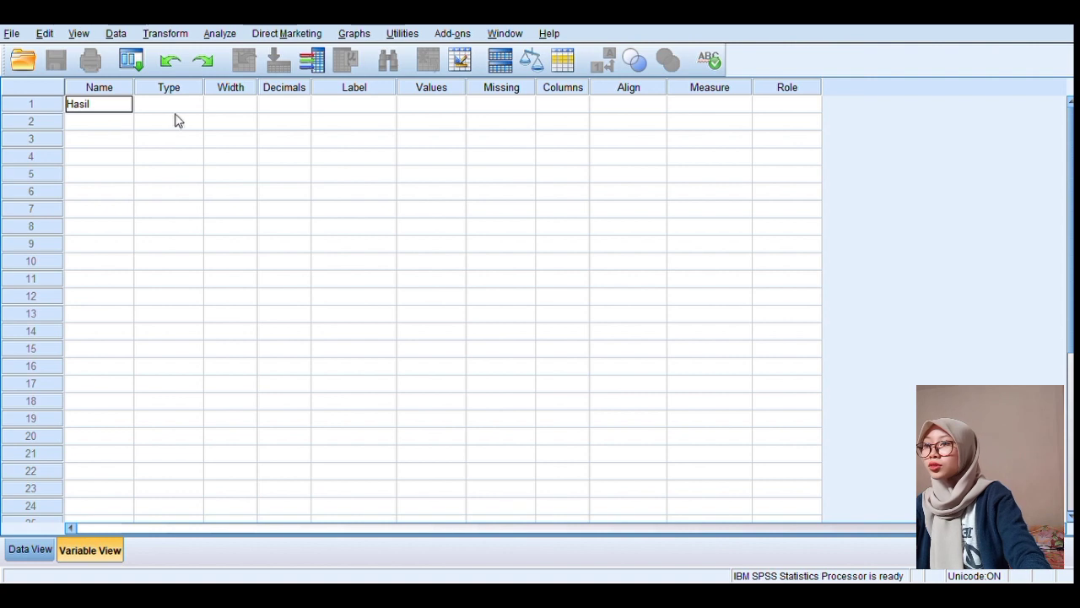
click(233, 120)
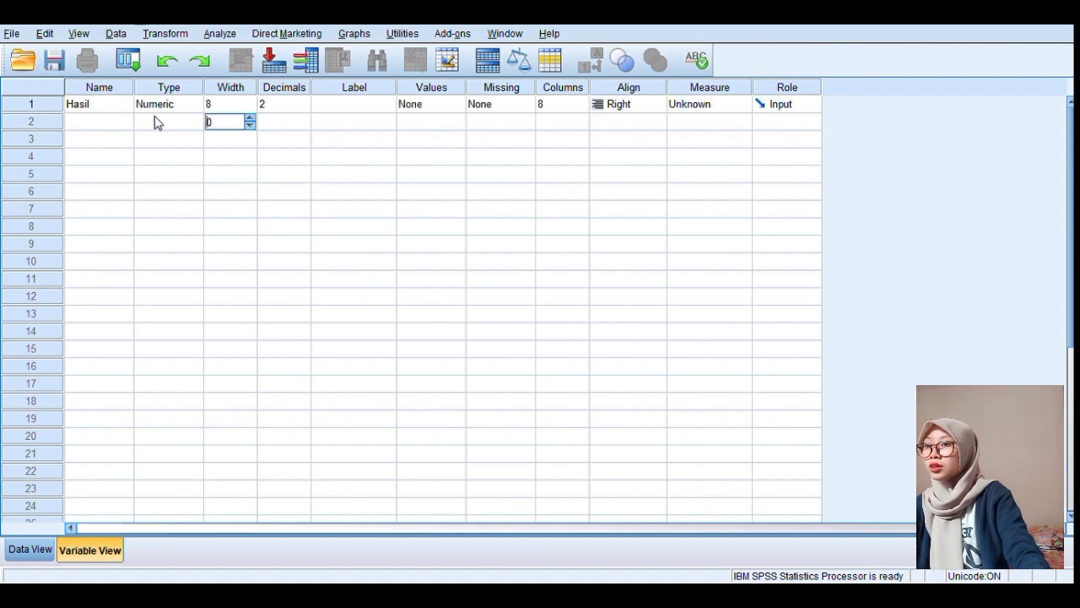
- Set the Hasil variable to 0 decimals and give it the label "hasil belajar"
click(302, 103)
click(303, 107)
click(302, 107)
click(356, 108)
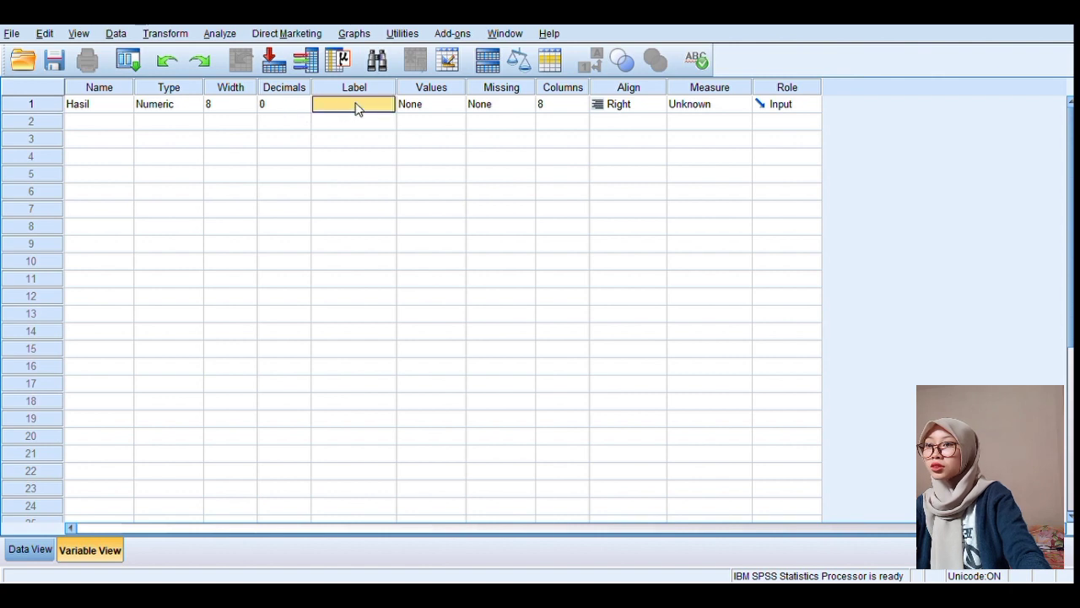
text(has)
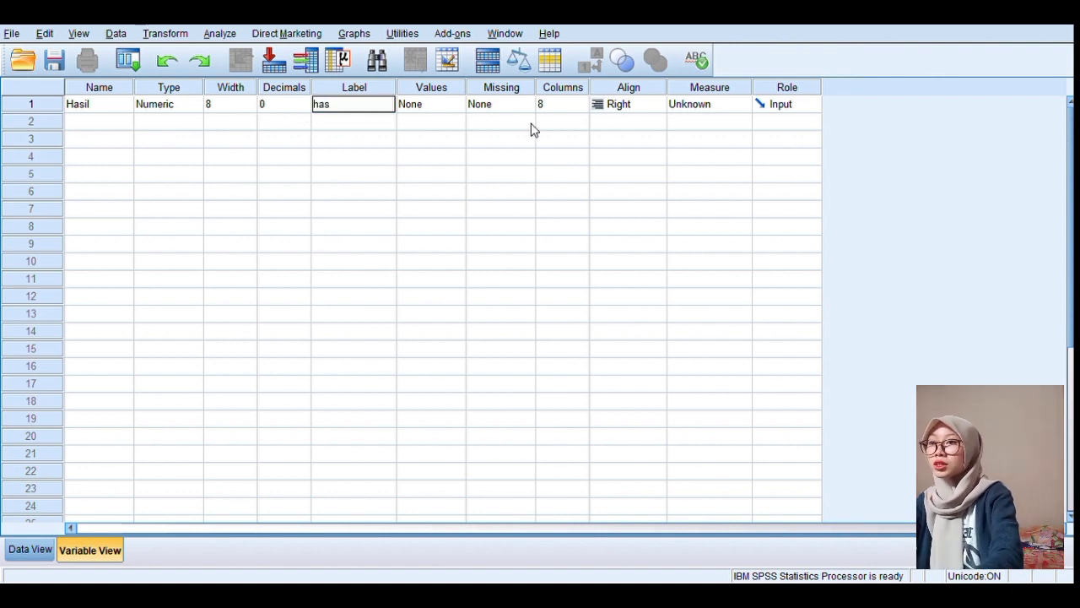
text(il belah)
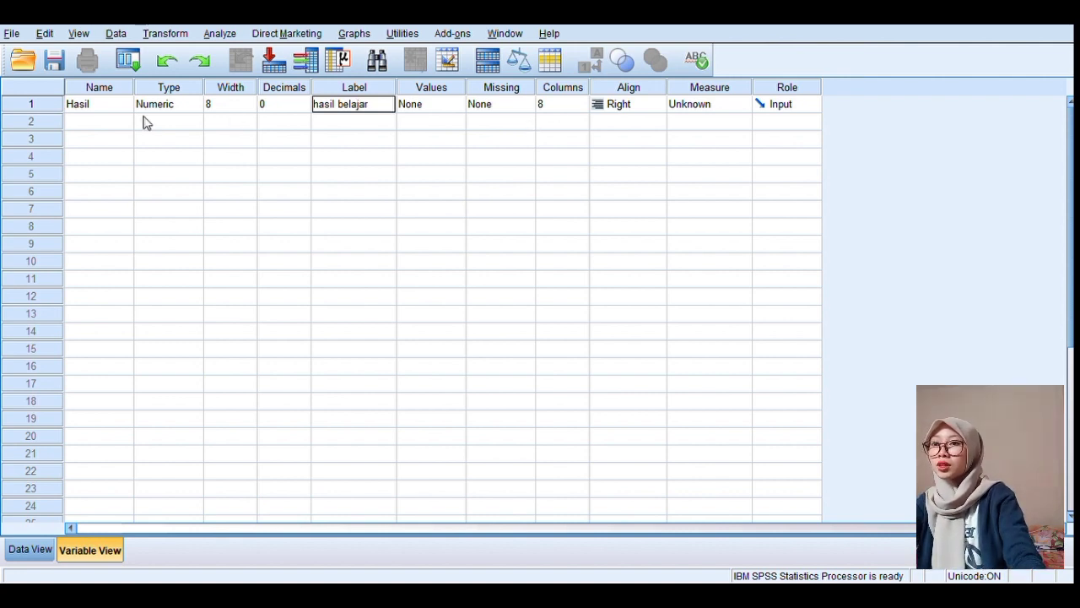
- Define a second variable named Kelas with 0 decimals
click(99, 124)
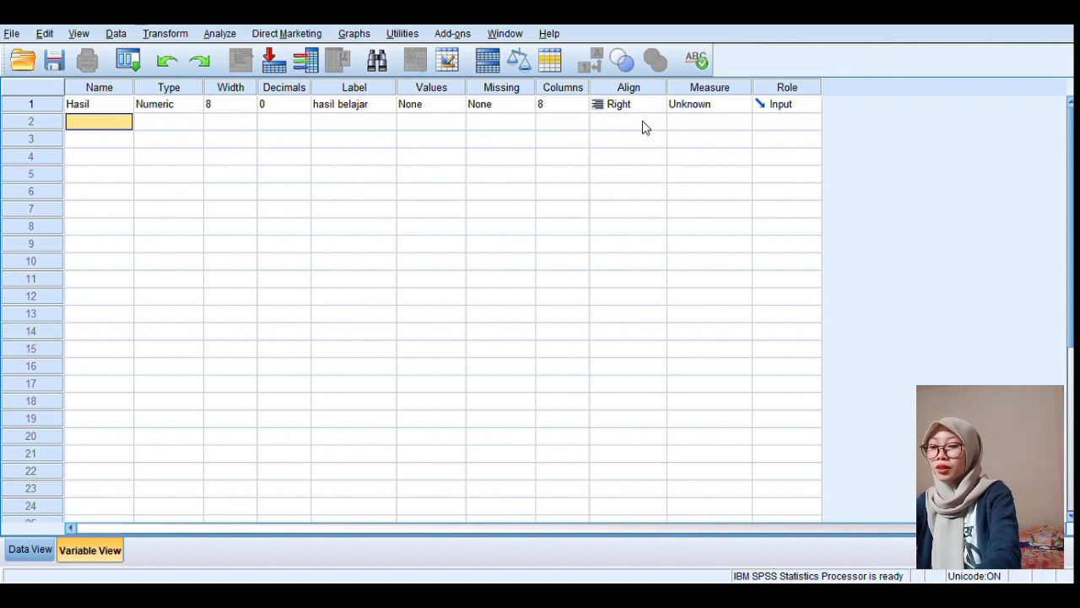
text(Kelas)
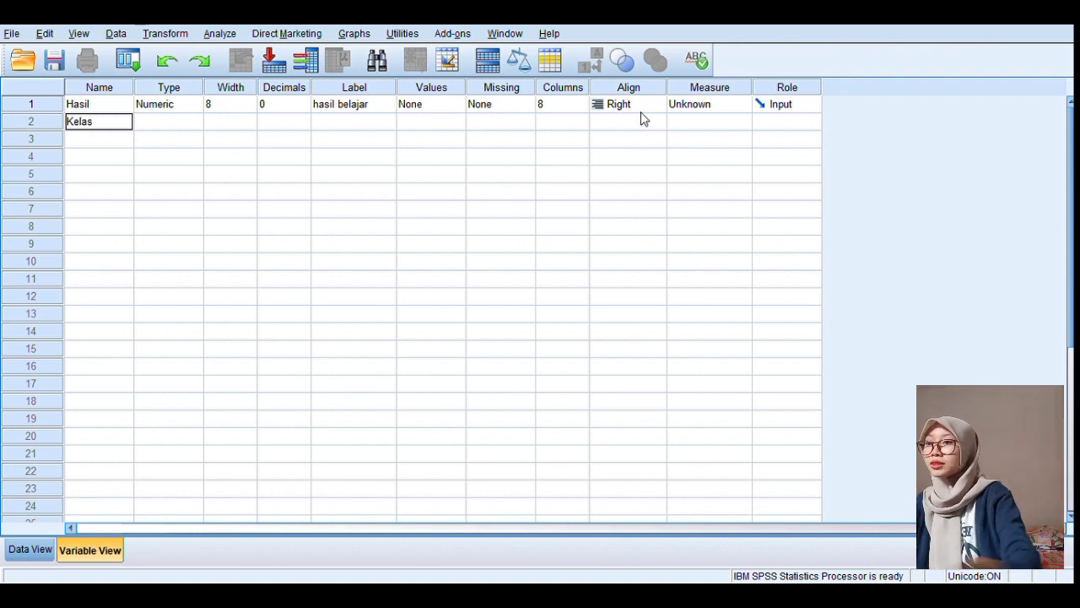
click(132, 123)
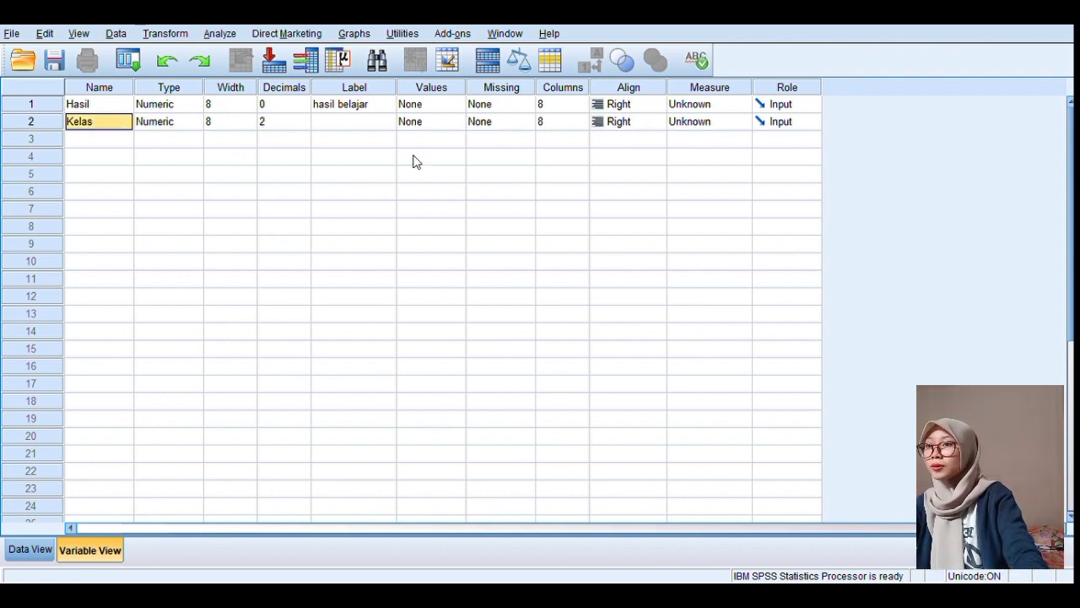
click(297, 126)
click(305, 126)
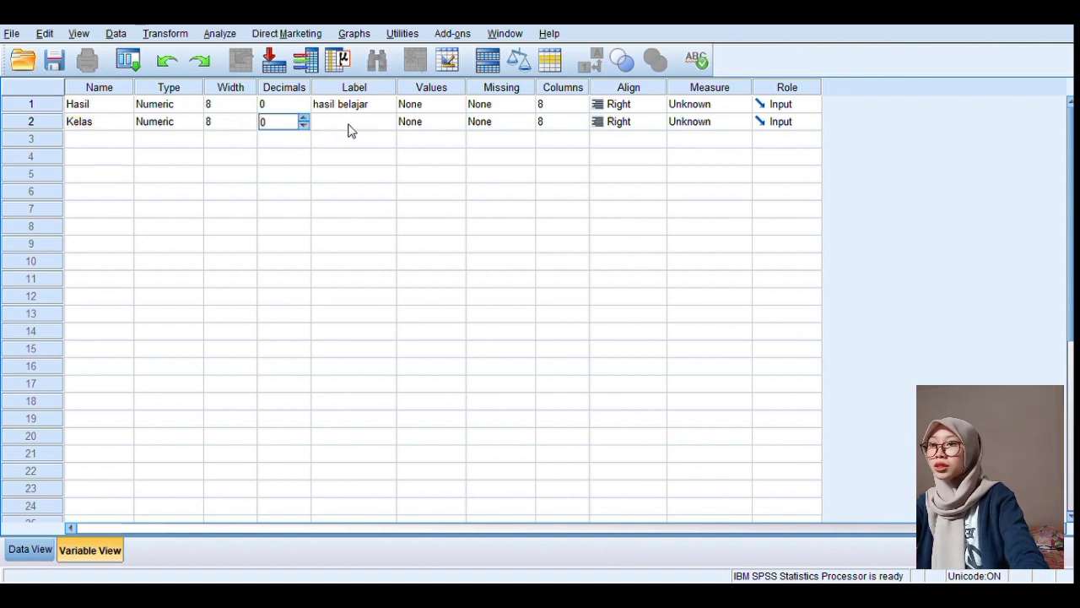
click(387, 126)
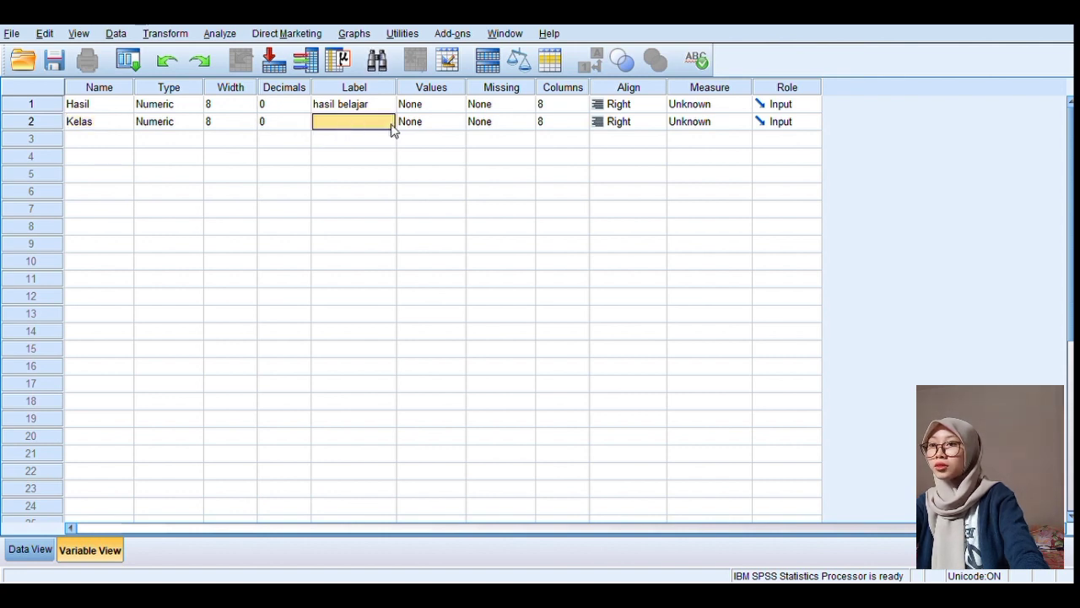
- Assign value labels to the Kelas variable: 1 = TPS and 2 = JIGSAW
click(448, 127)
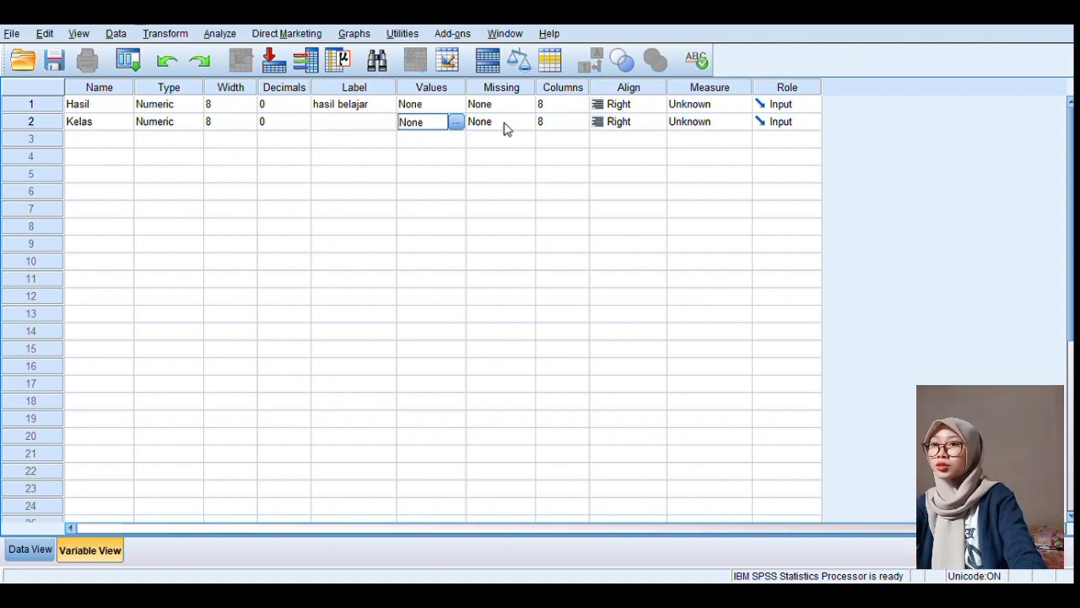
click(456, 123)
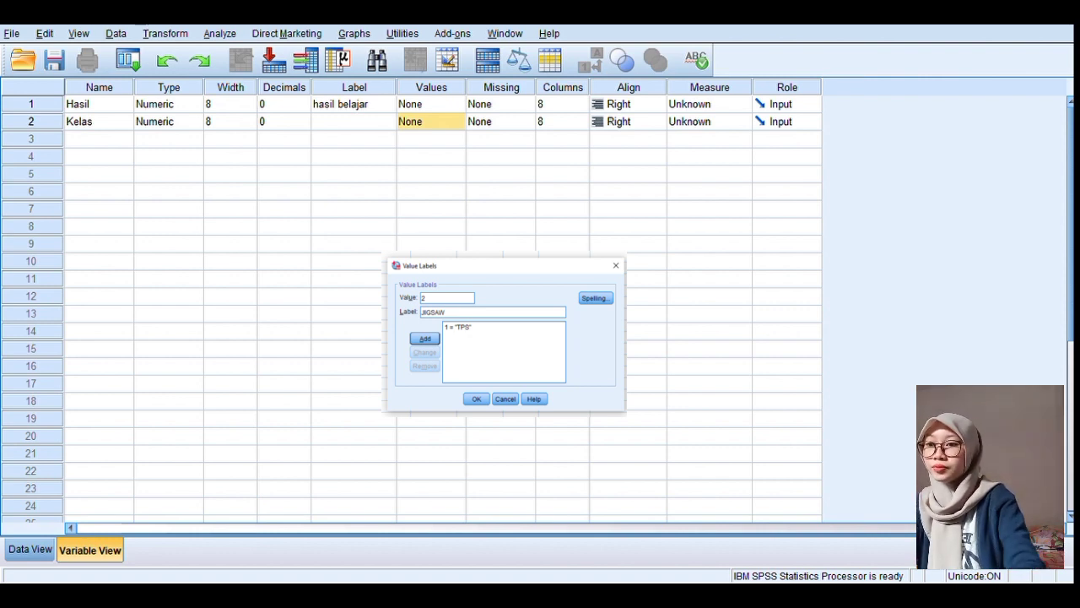
key(Return)
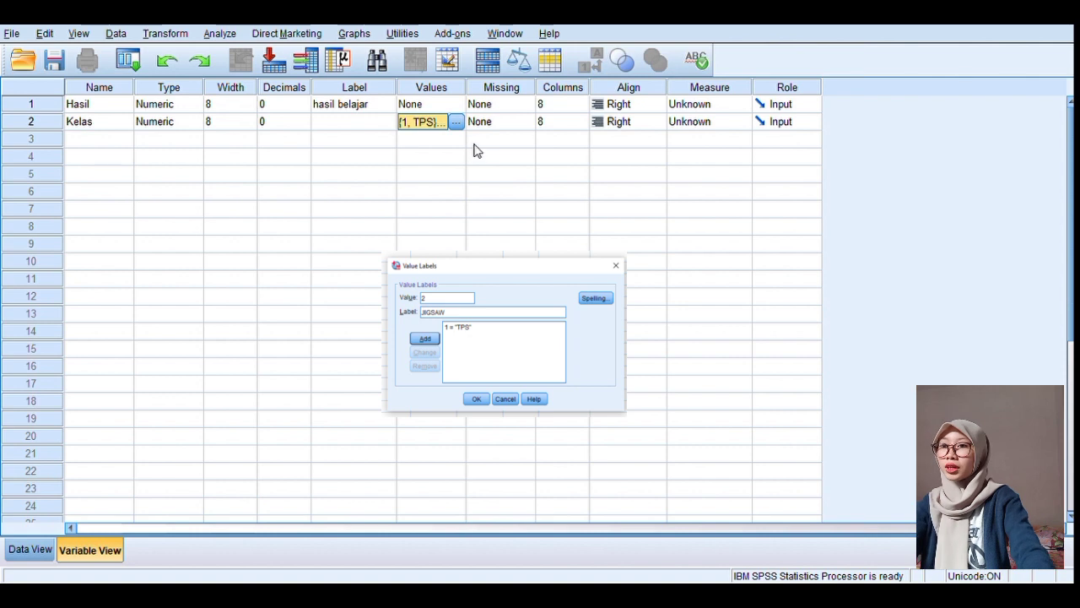
click(335, 122)
click(432, 126)
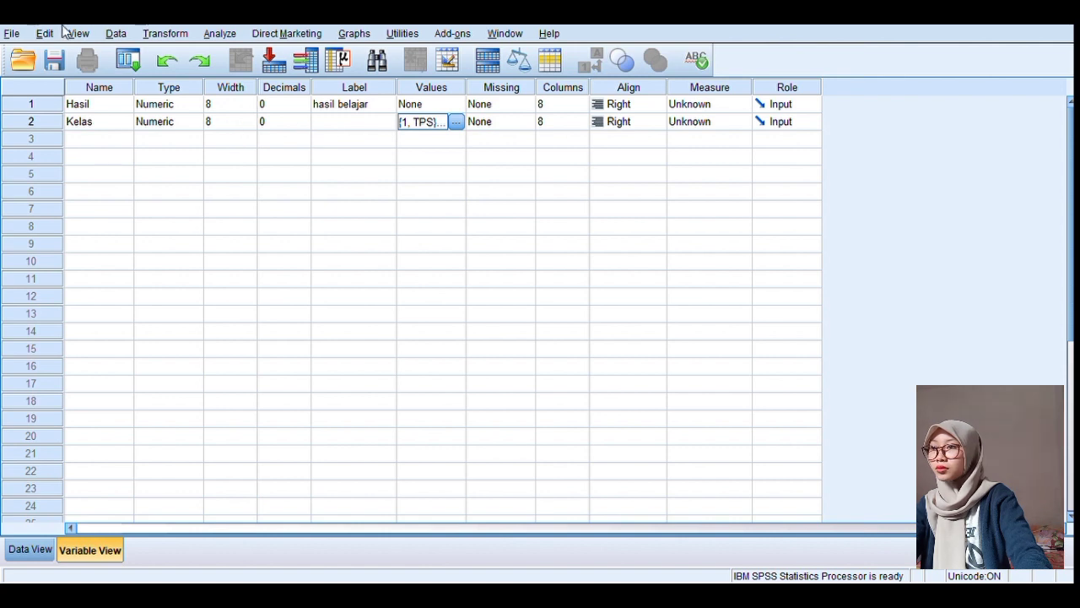
- Paste the copied TPS class scores into the Hasil column in Data View, filling rows 1 to 12
click(30, 551)
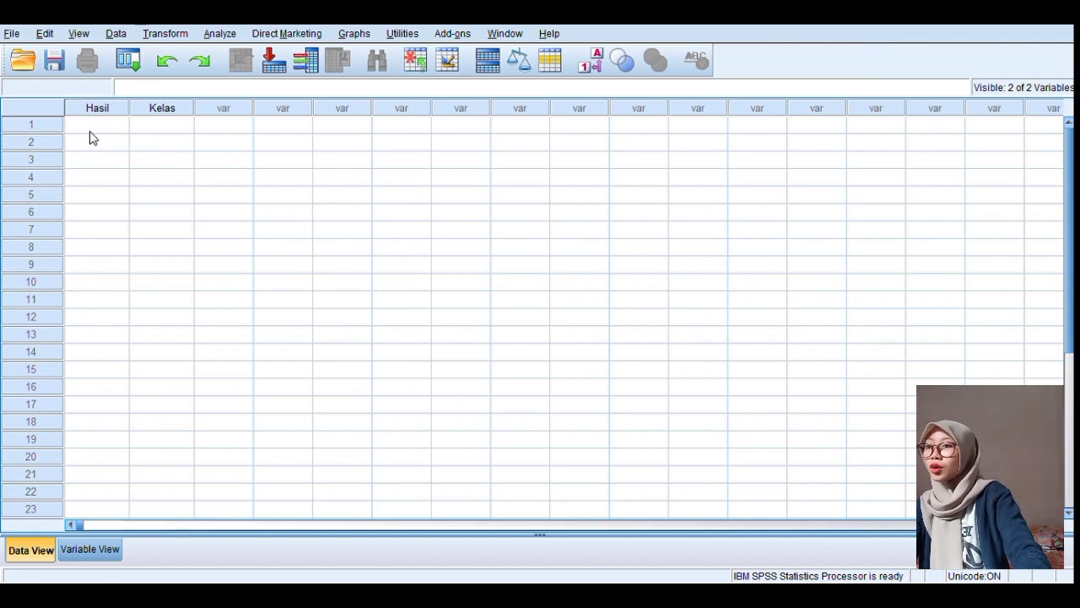
click(102, 400)
click(93, 264)
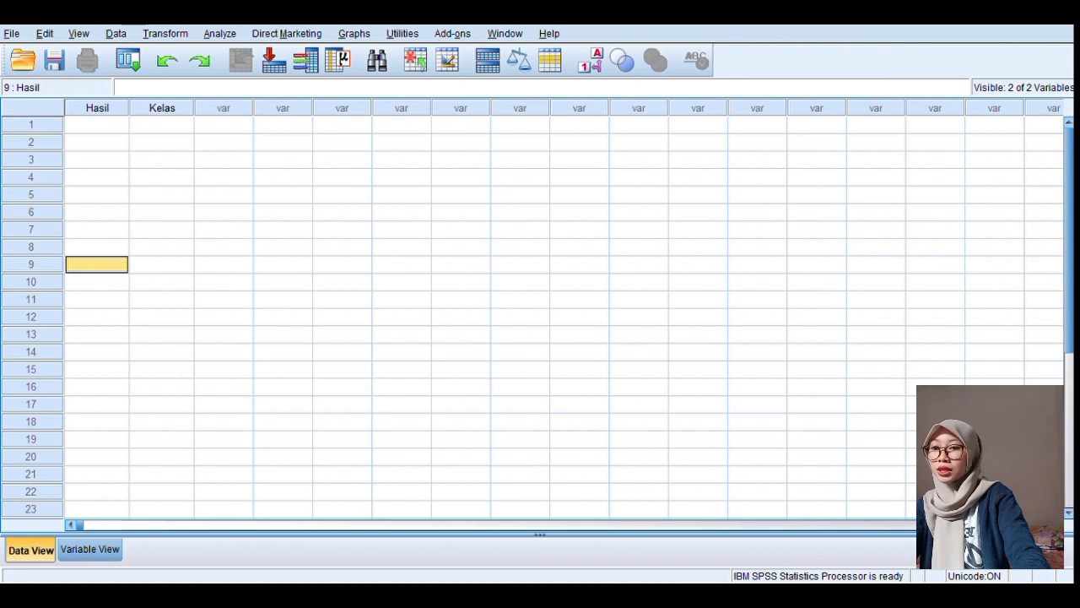
key(alt+Tab)
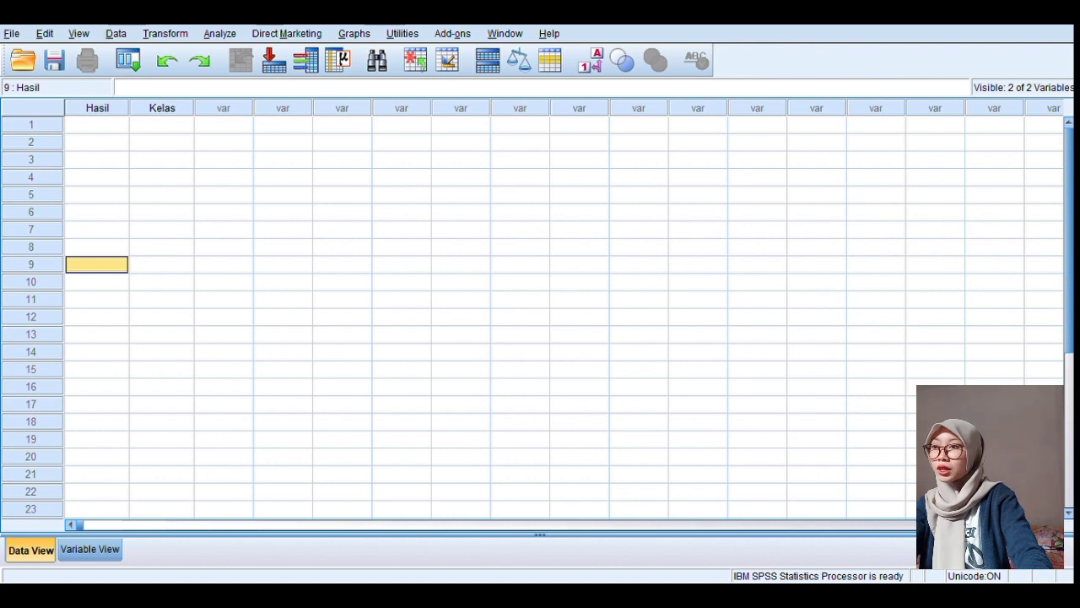
click(97, 125)
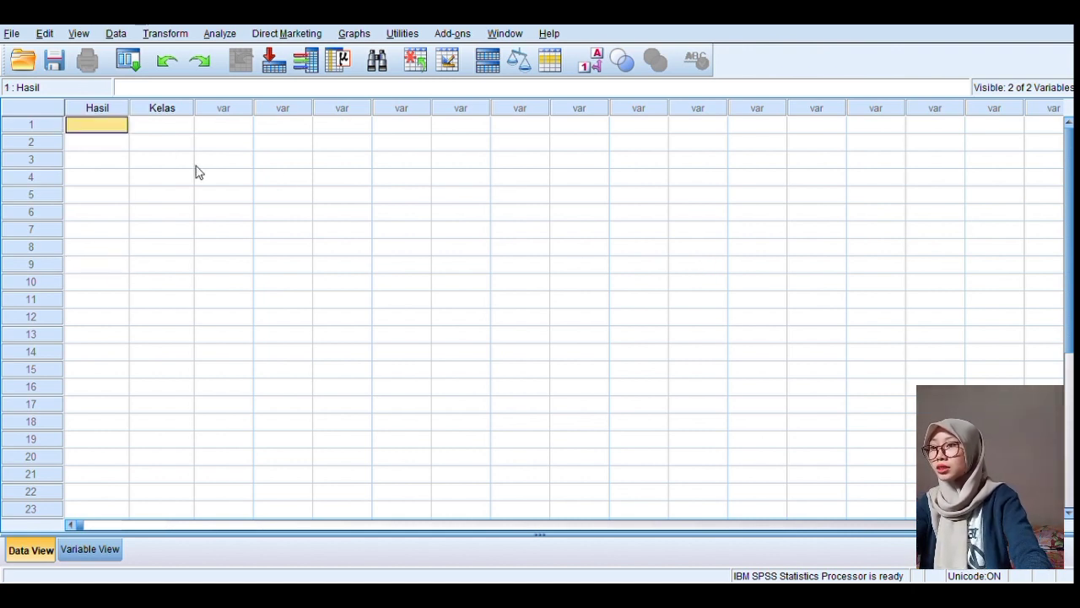
key(ctrl+v)
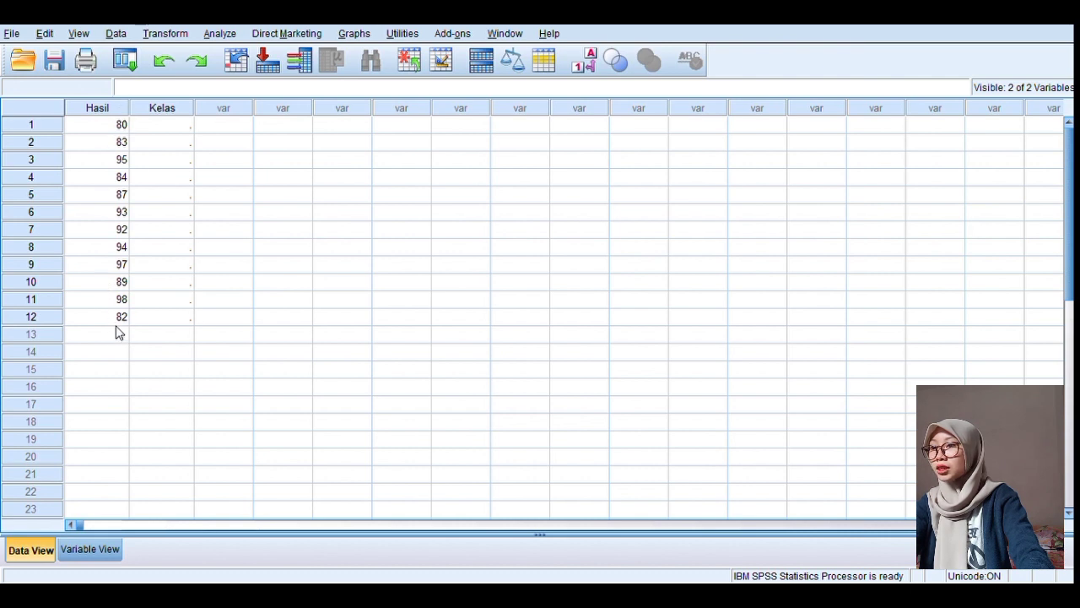
- Enter class code 1 in the Kelas column for rows 1 to 12
click(189, 133)
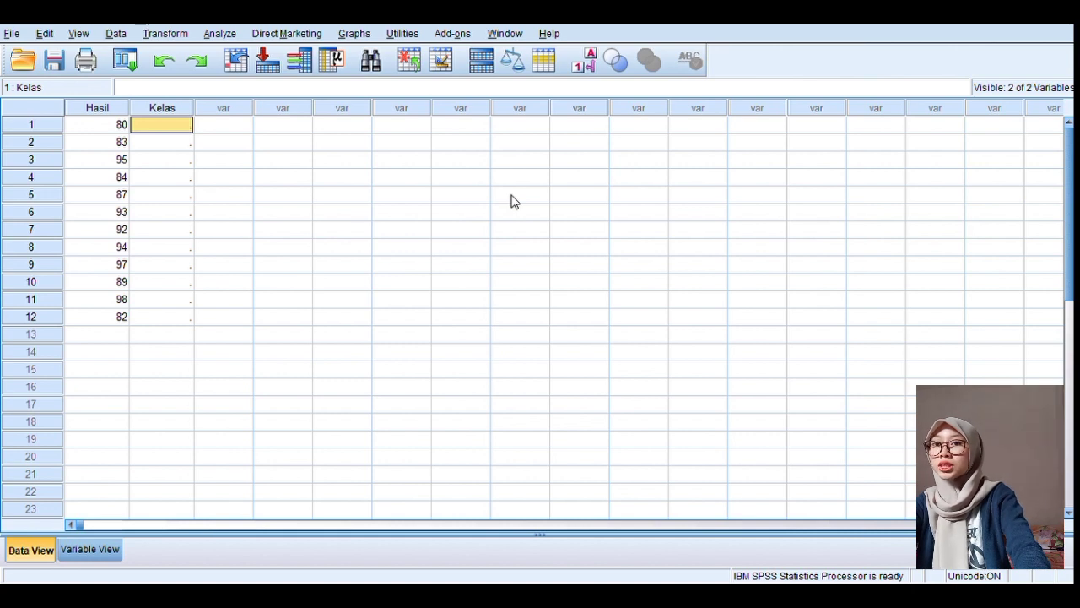
text(1)
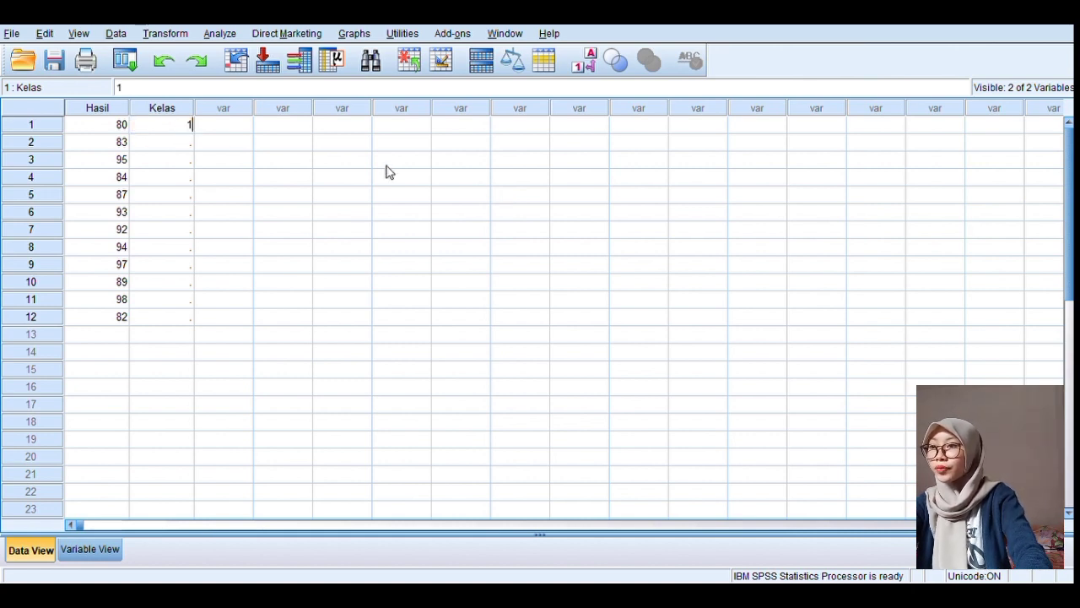
click(176, 147)
text(1)
key(Return)
text(1)
key(Return)
text(1)
key(Return)
text(1)
key(Return)
text(1)
key(Return)
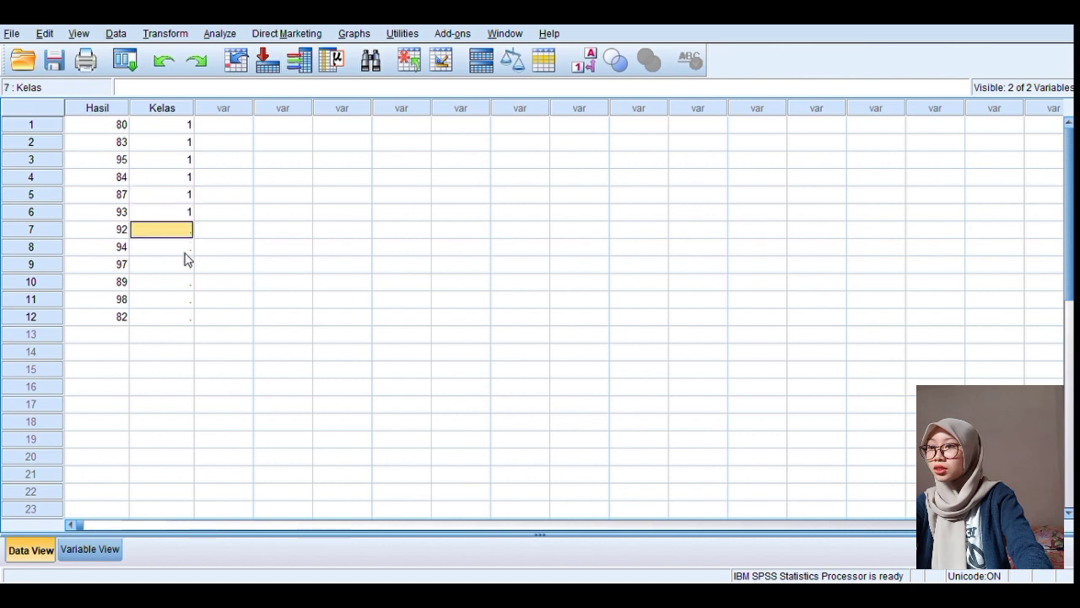
text(1)
key(Return)
key(Return)
click(184, 251)
text(1)
key(Return)
text(1)
key(Return)
text(1)
click(189, 316)
click(169, 300)
text(1)
click(181, 319)
text(1)
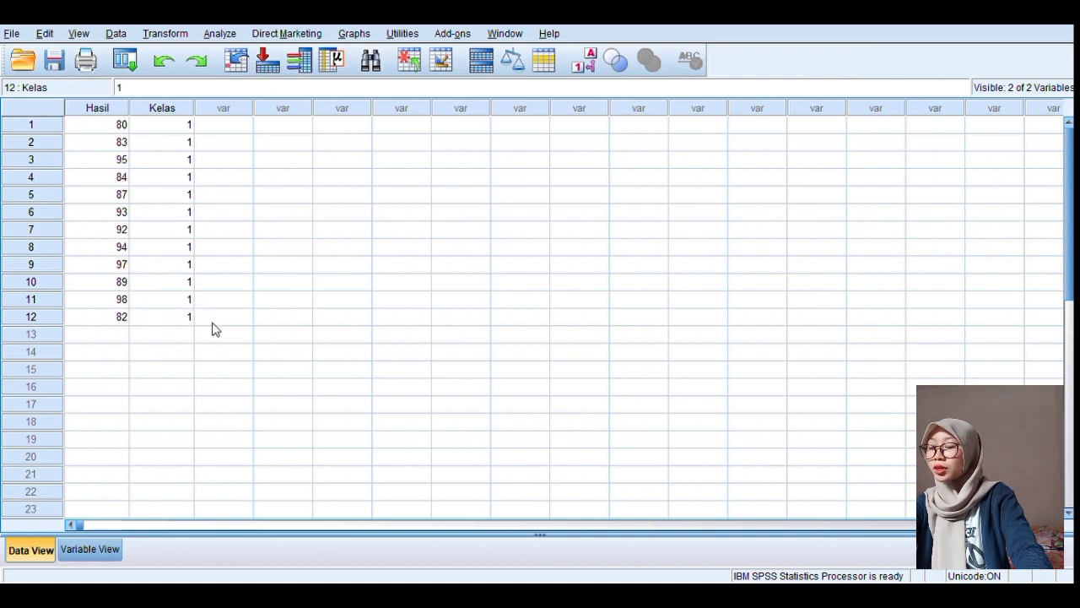
- Paste the copied JIGSAW class scores into the Hasil column below the first group, filling rows 13 to 30
scroll(124, 189, down, 2)
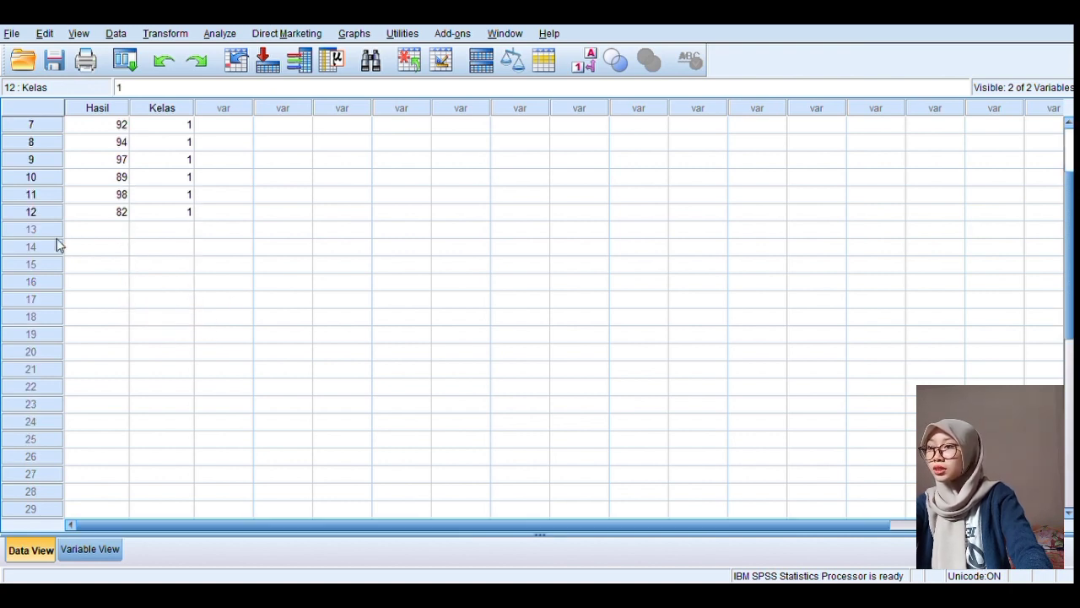
click(90, 229)
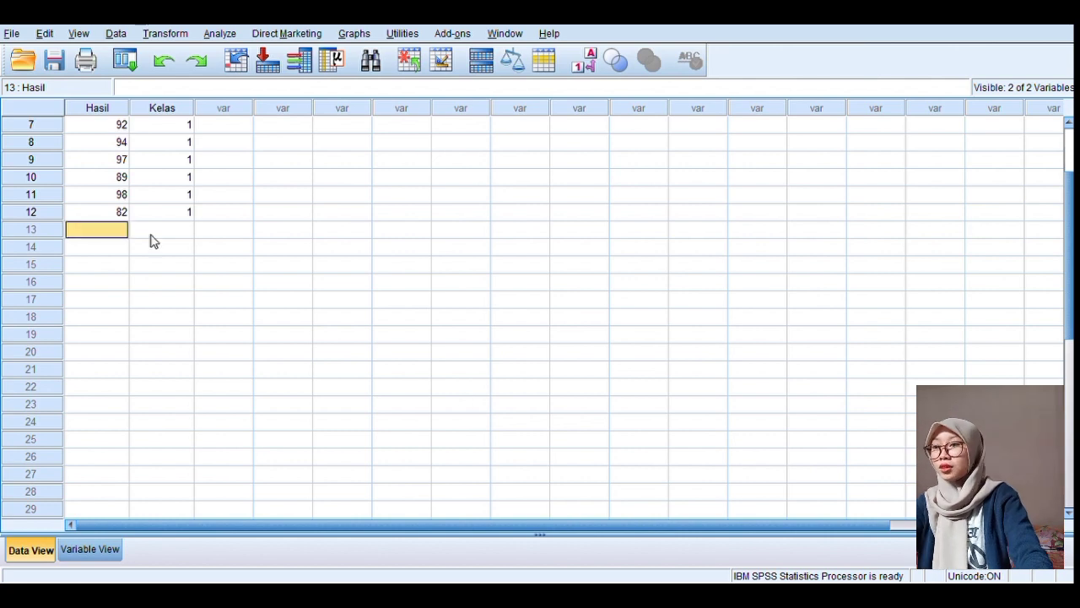
key(ctrl+v)
scroll(217, 247, down, 1)
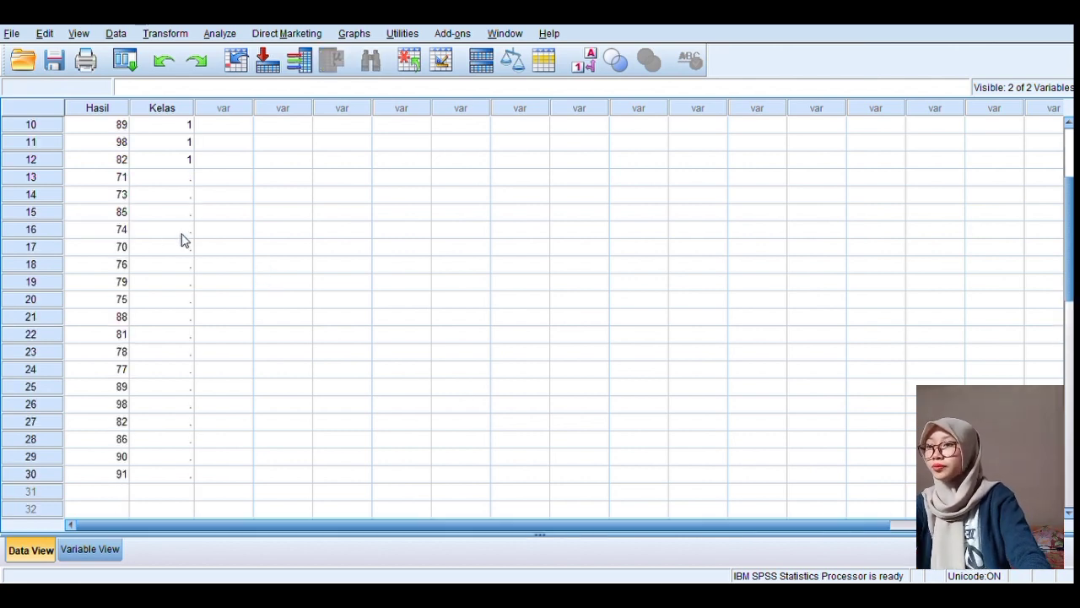
- Enter class code 2 in the Kelas column for rows 13 to 30
click(168, 177)
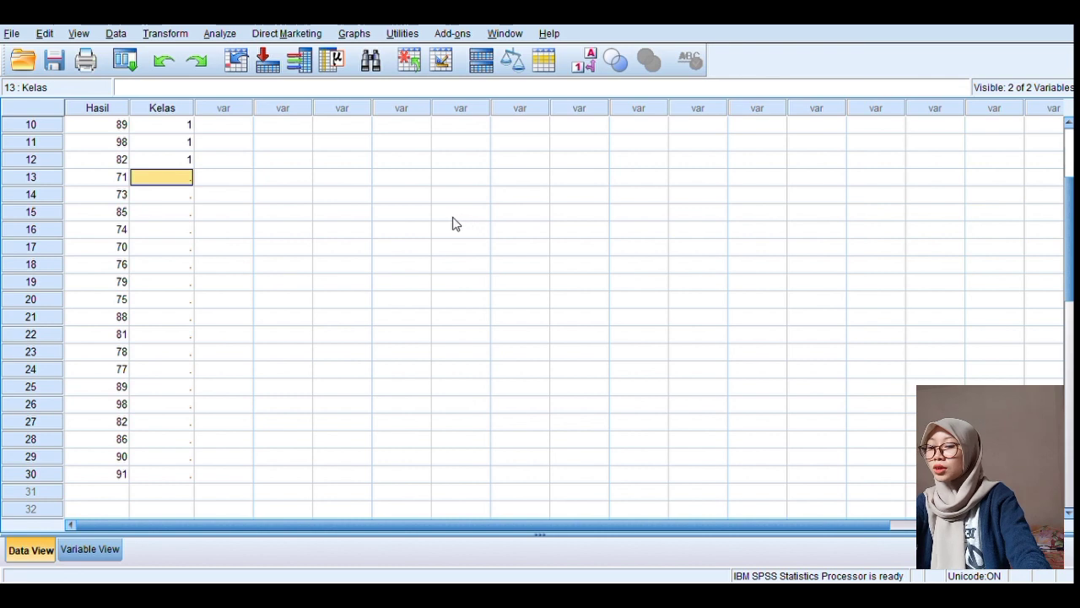
text(2)
key(Return)
text(2)
key(Return)
text(2)
key(Return)
text(2)
key(Return)
text(2)
key(Return)
text(2)
key(Return)
text(2)
key(Return)
text(2)
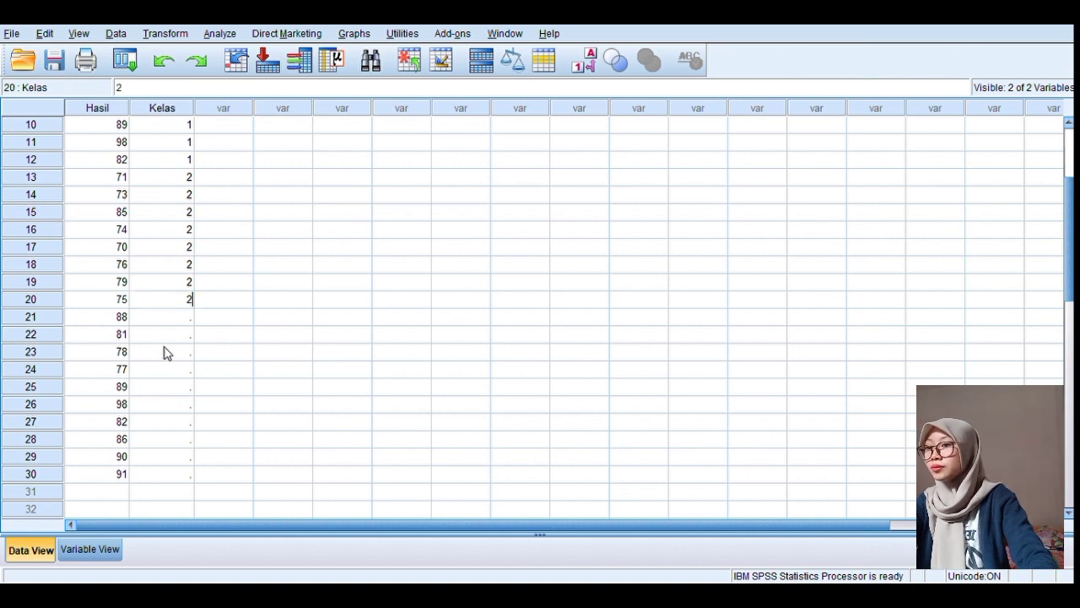
key(Return)
text(2)
key(Return)
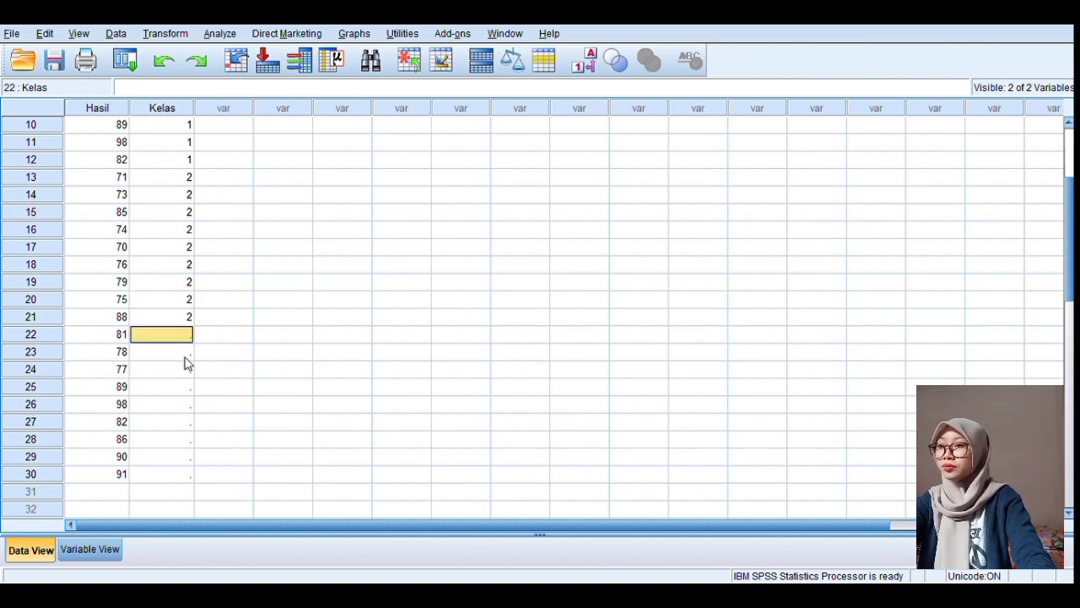
text(2)
key(Return)
text(2)
key(Return)
text(2)
key(Return)
text(2)
key(Return)
text(2)
key(Return)
text(2)
key(Return)
text(2)
key(Return)
text(2)
key(Return)
text(2)
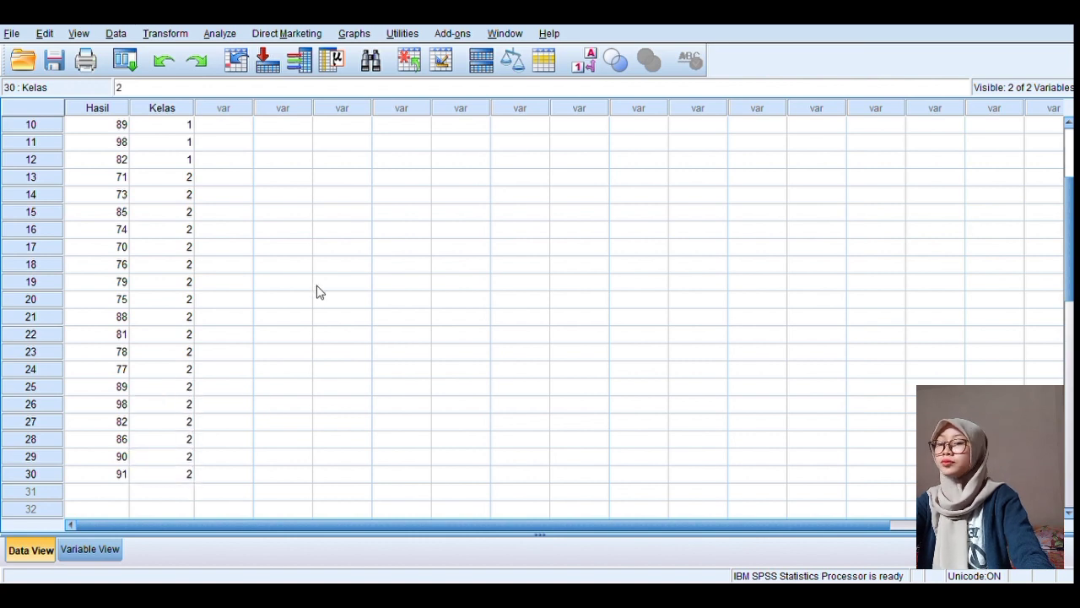
scroll(317, 291, up, 3)
scroll(317, 291, down, 1)
scroll(317, 291, up, 1)
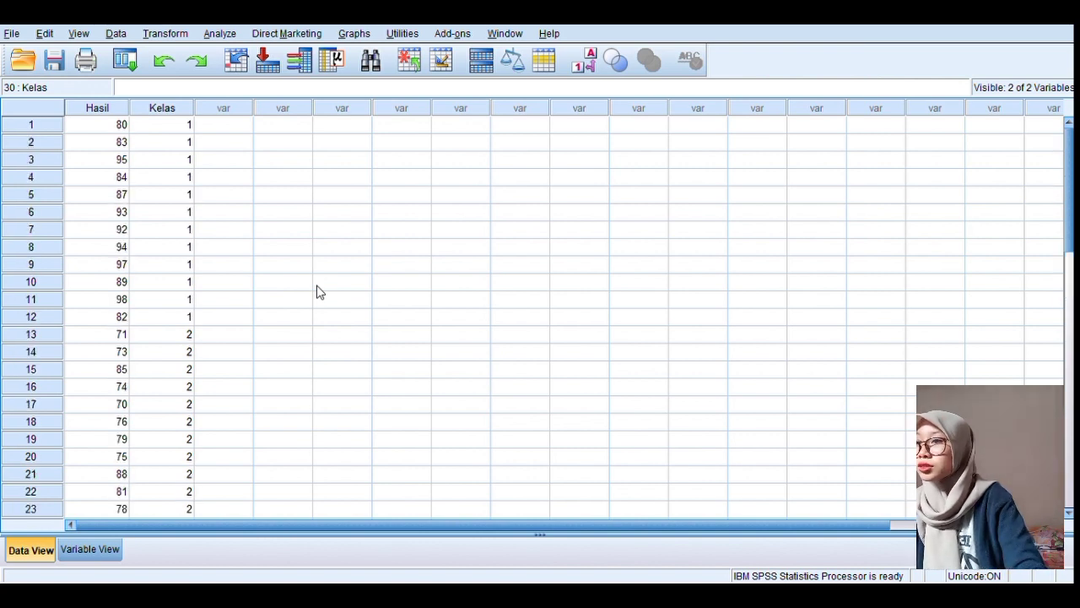
- Run a two-independent-samples Mann-Whitney U test on Hasil, grouped by Kelas with groups 1 and 2
click(226, 38)
mouse_move(224, 36)
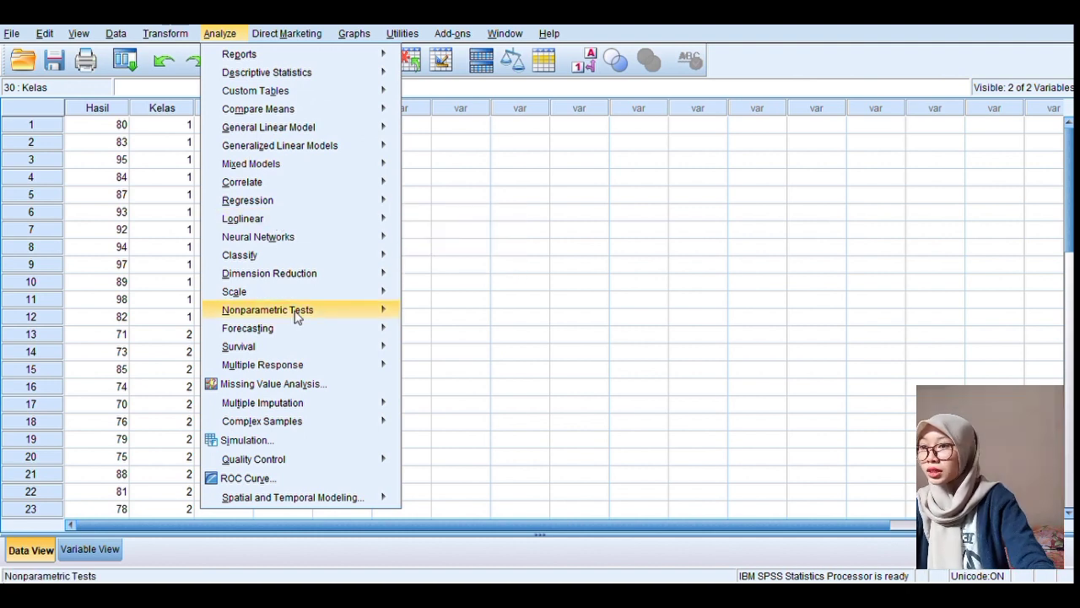
mouse_move(297, 317)
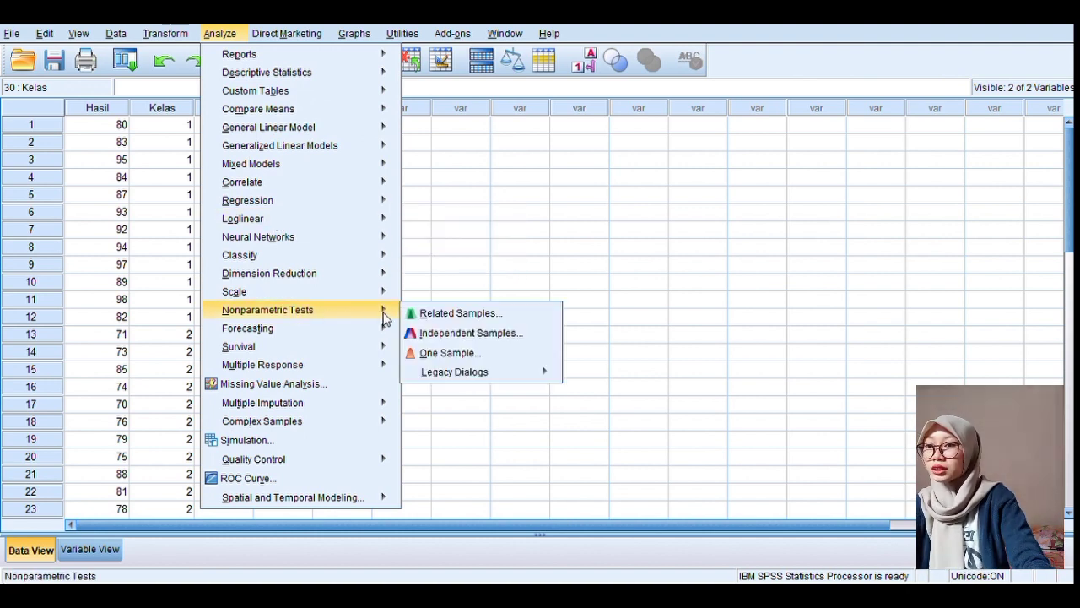
mouse_move(422, 376)
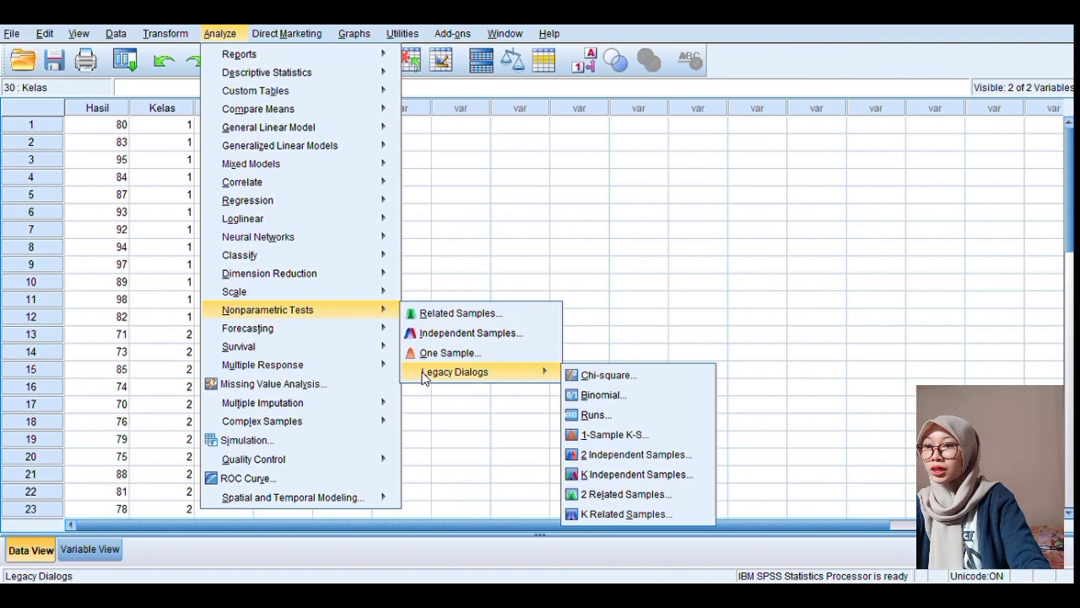
click(619, 459)
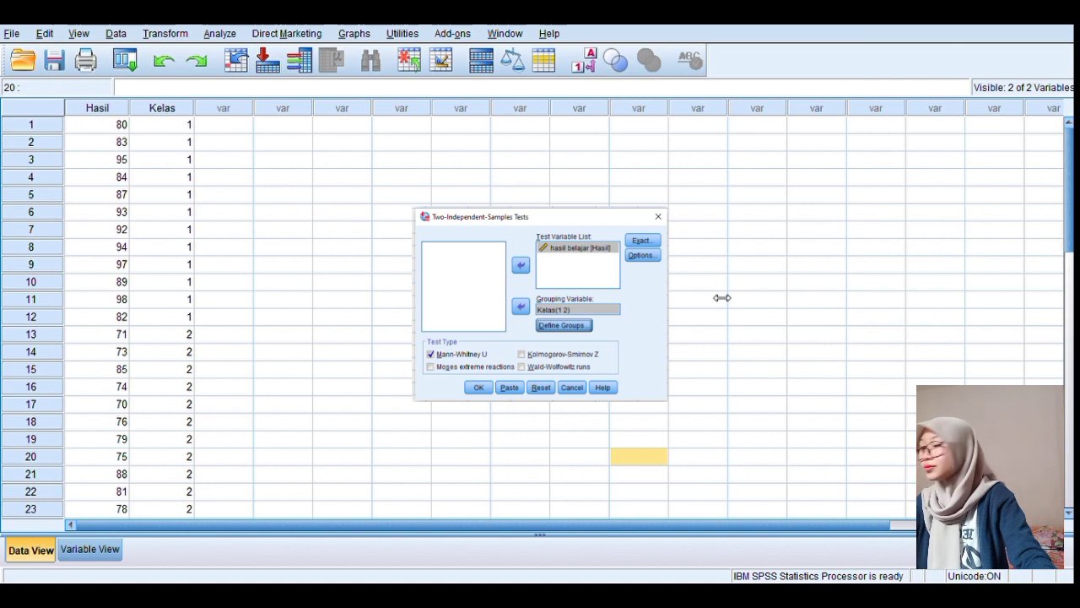
click(456, 402)
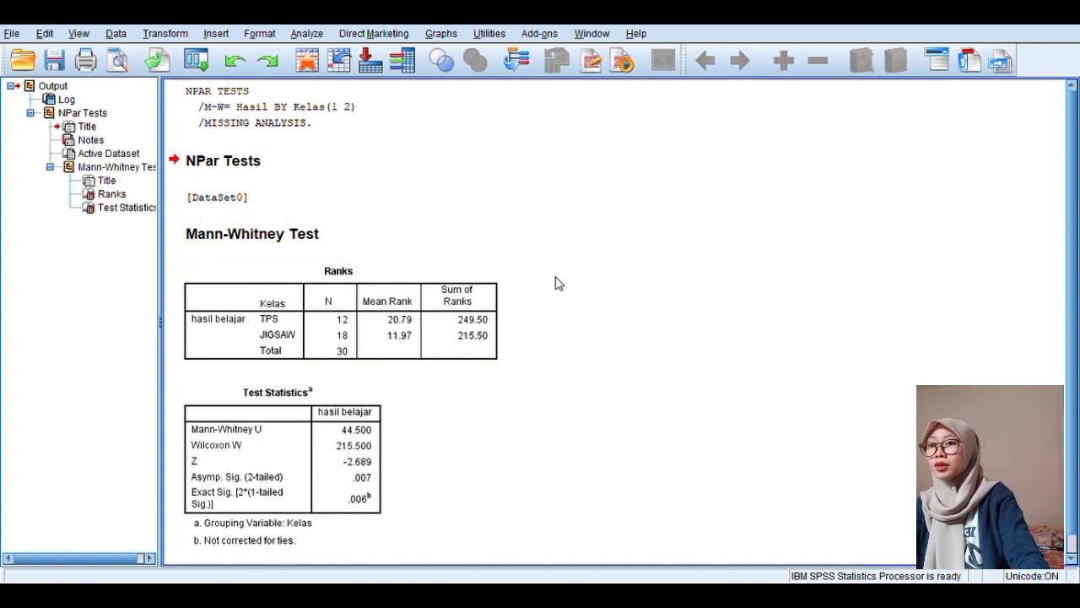
- Examine the Ranks and Test Statistics tables in the Mann-Whitney output, including the two-tailed significance
scroll(632, 302, down, 1)
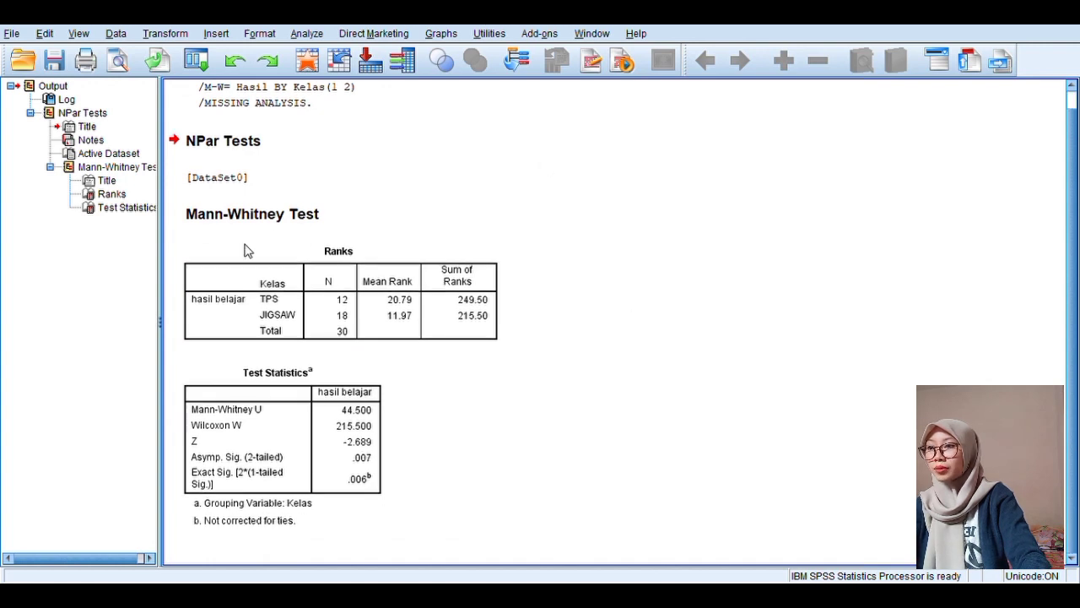
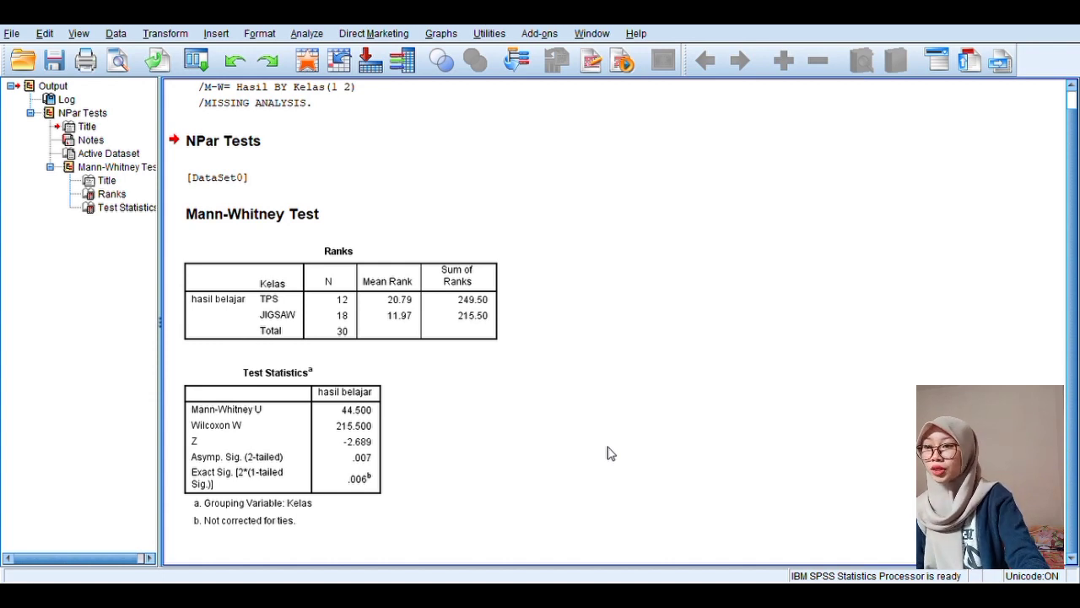
click(305, 470)
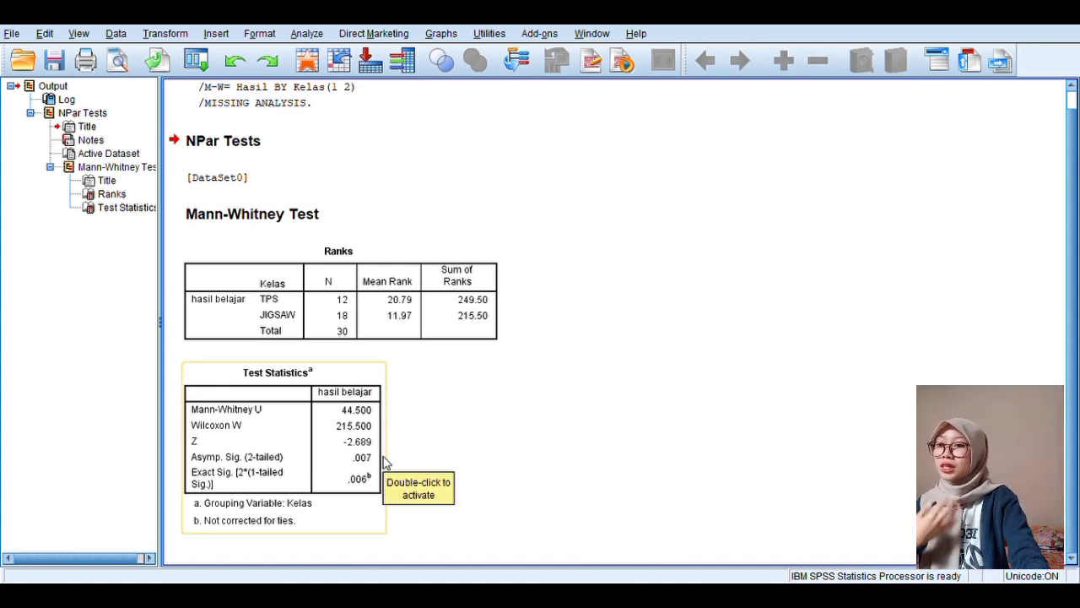
click(394, 476)
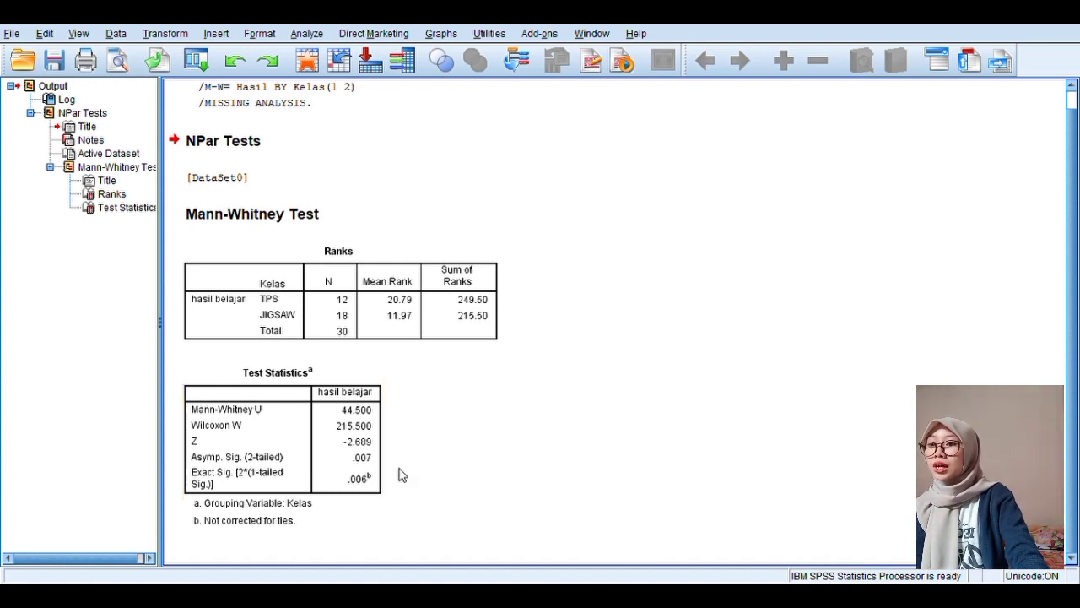
click(376, 434)
click(392, 455)
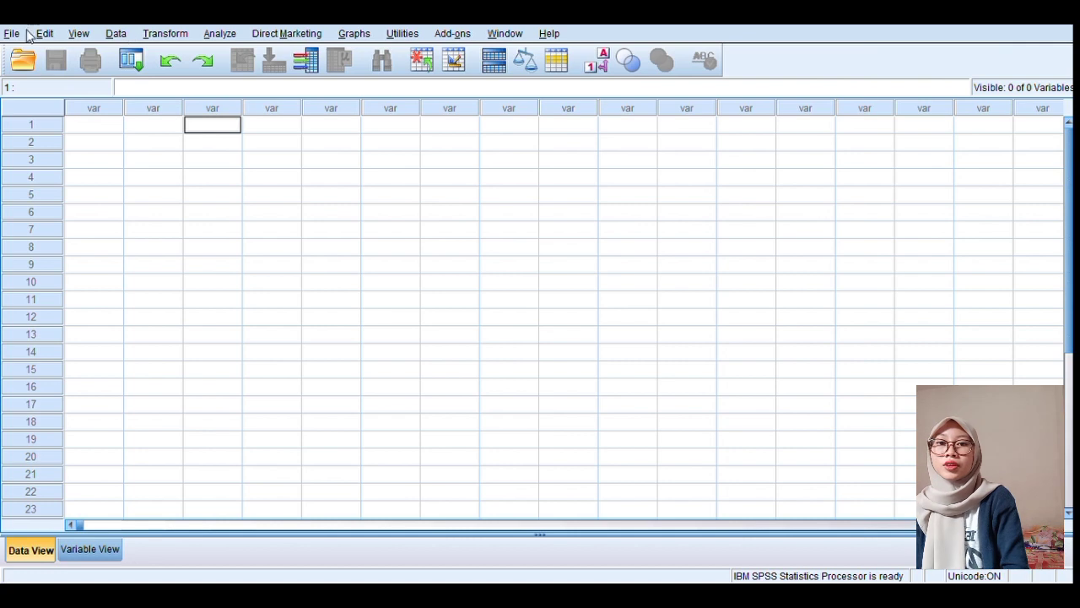
click(13, 33)
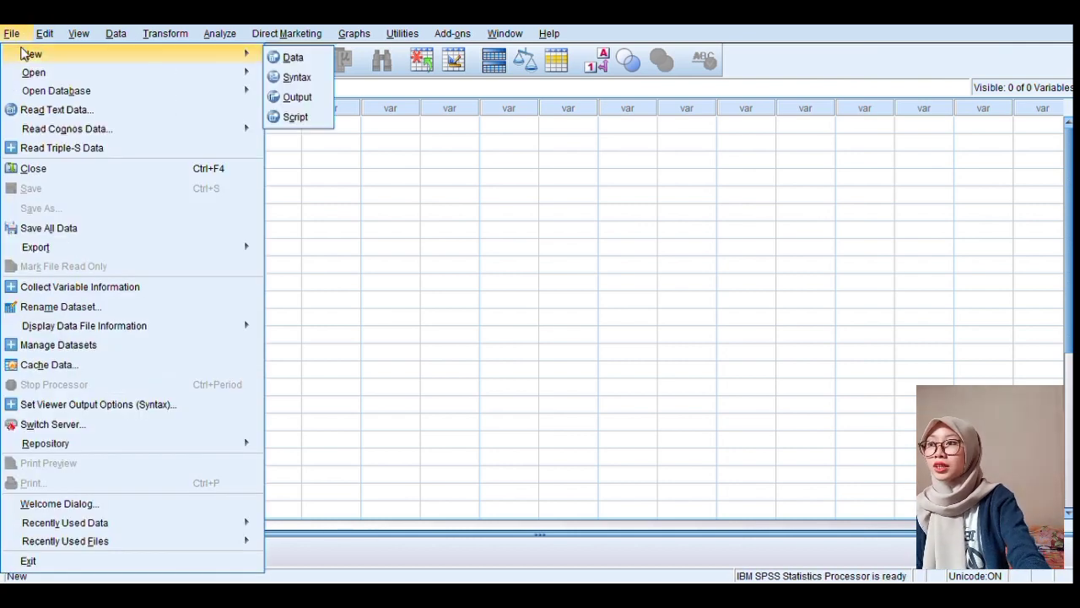
mouse_move(239, 57)
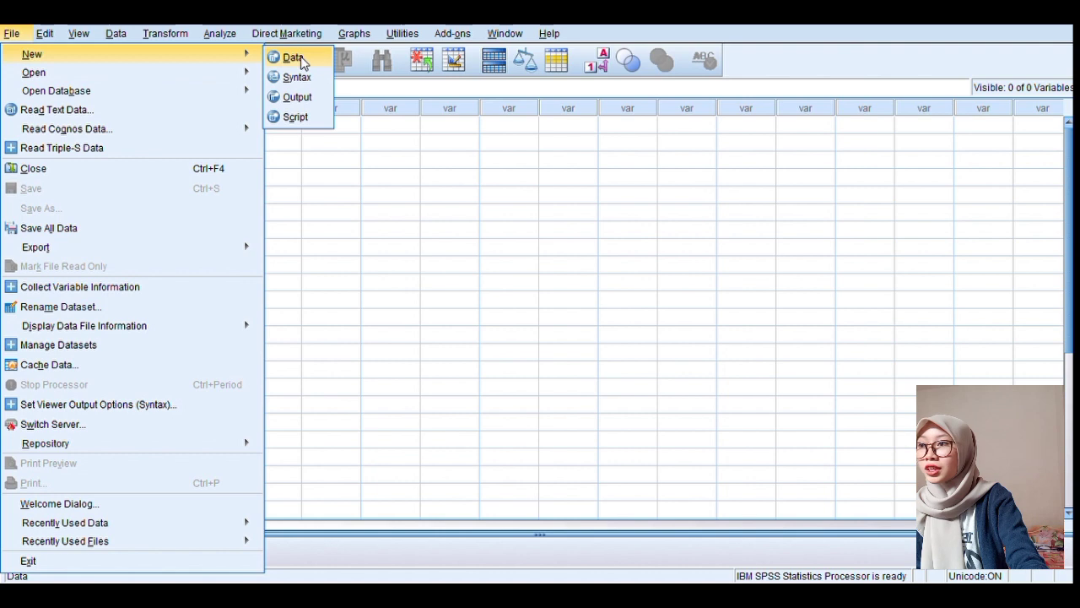
click(393, 143)
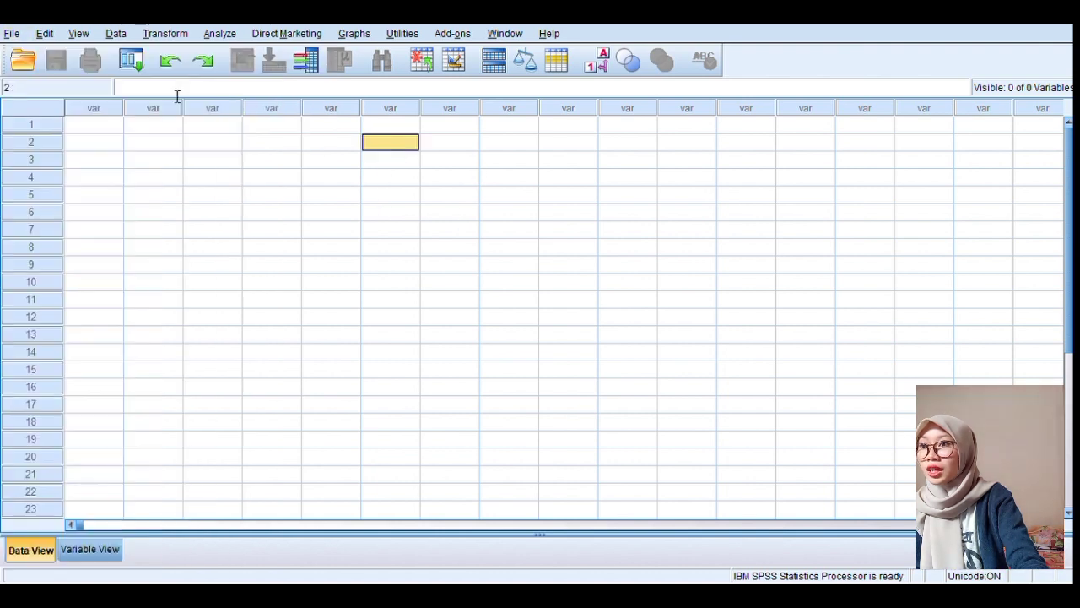
click(116, 129)
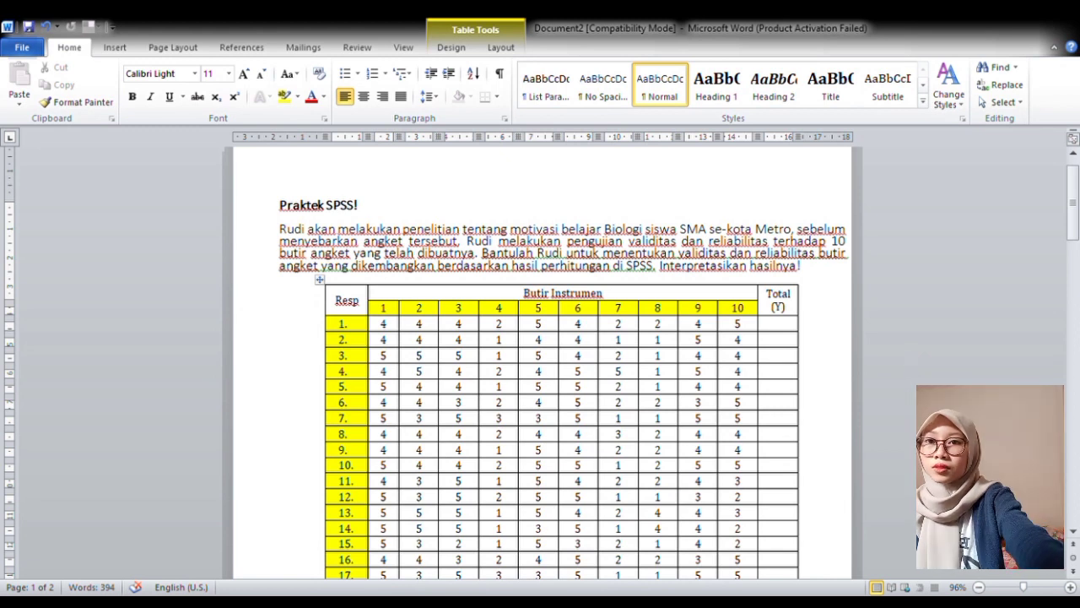
- In the Word document, review the validity and reliability exercise and its response table for the 10 questionnaire items, including the empty Total (Y) column
scroll(287, 316, up, 1)
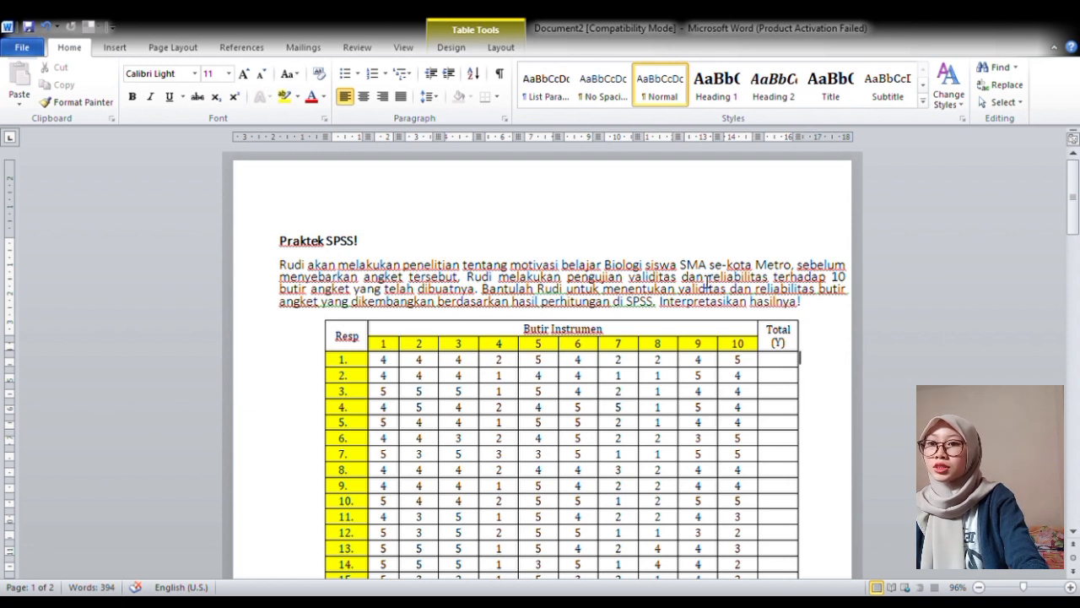
scroll(502, 299, down, 1)
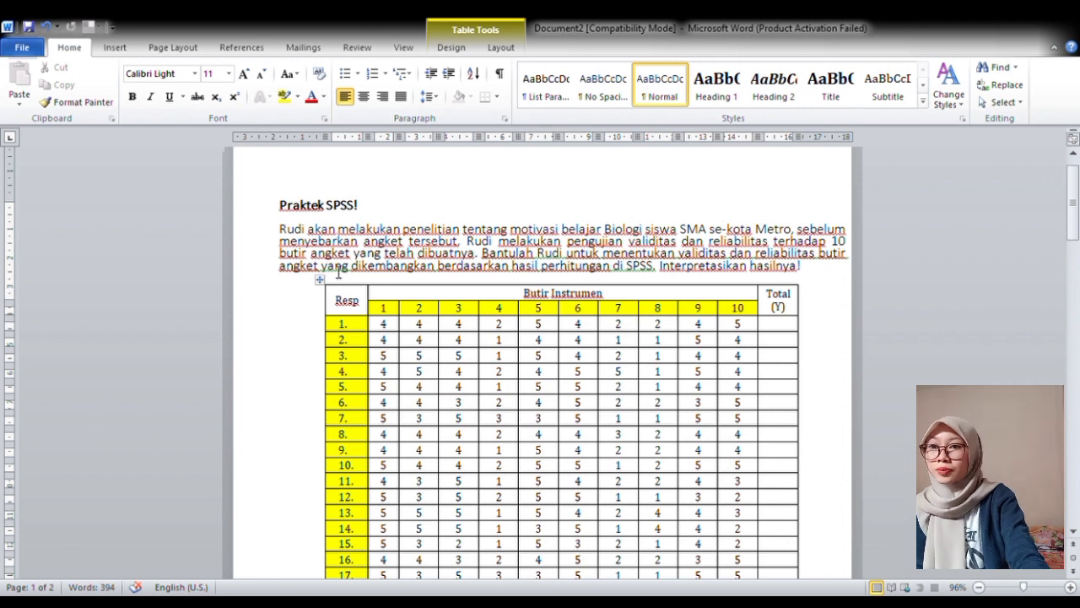
scroll(423, 309, down, 1)
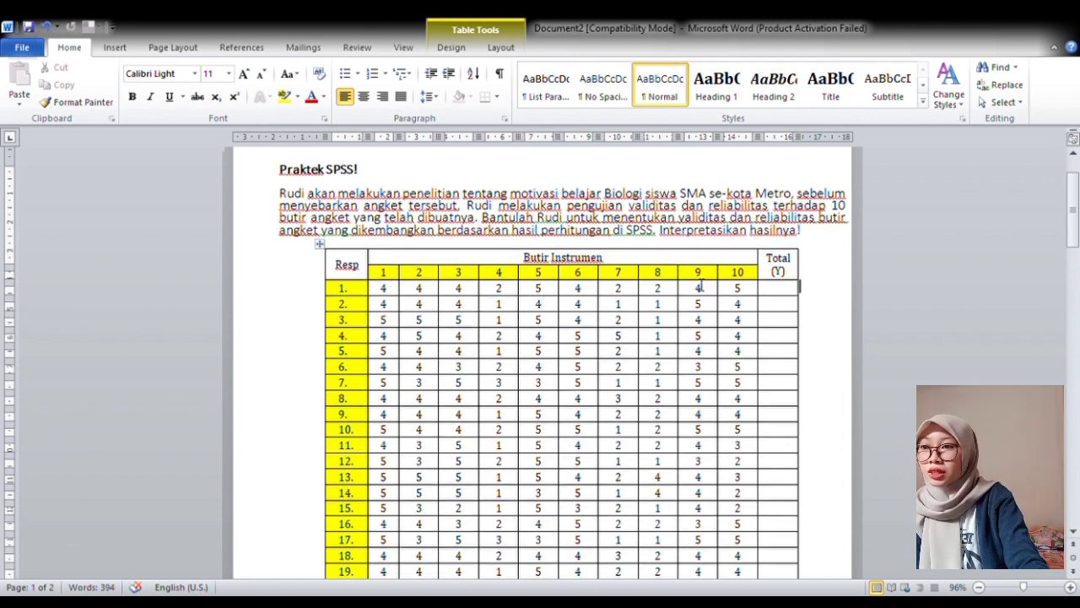
scroll(380, 309, down, 10)
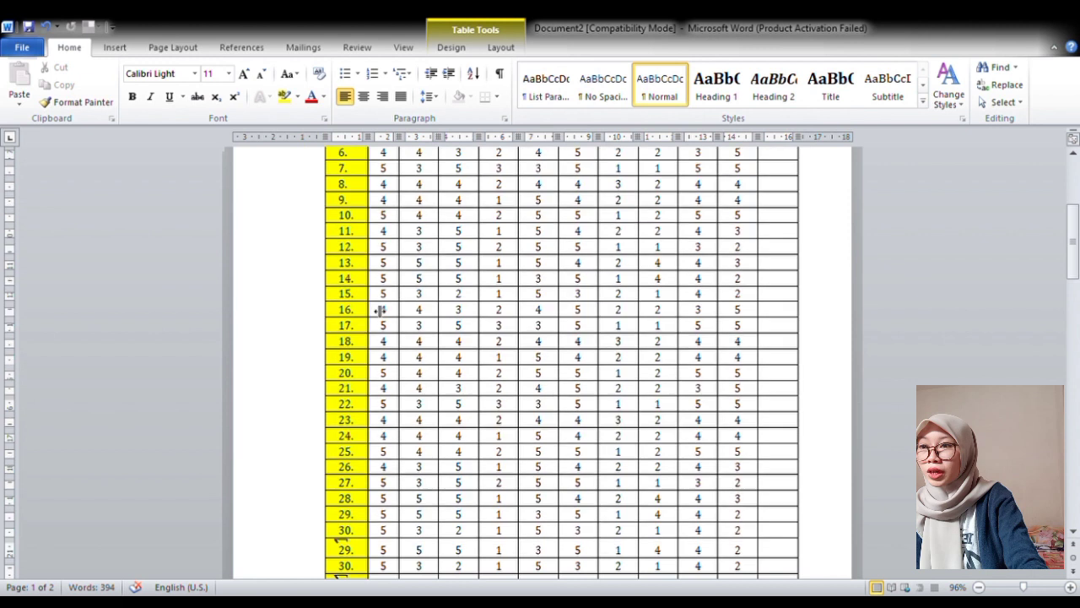
scroll(380, 310, up, 10)
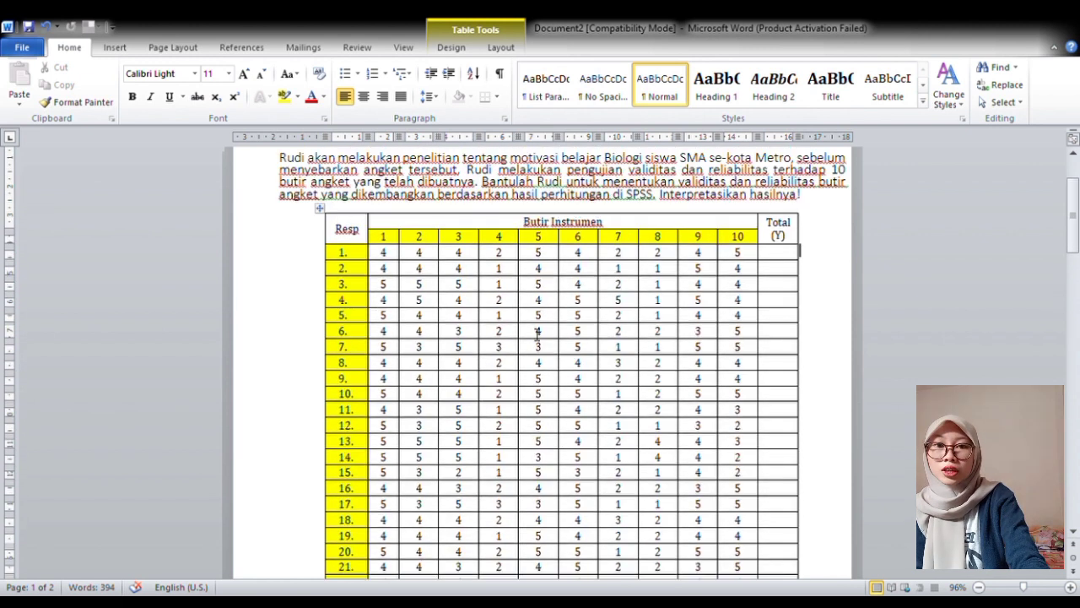
scroll(537, 337, up, 1)
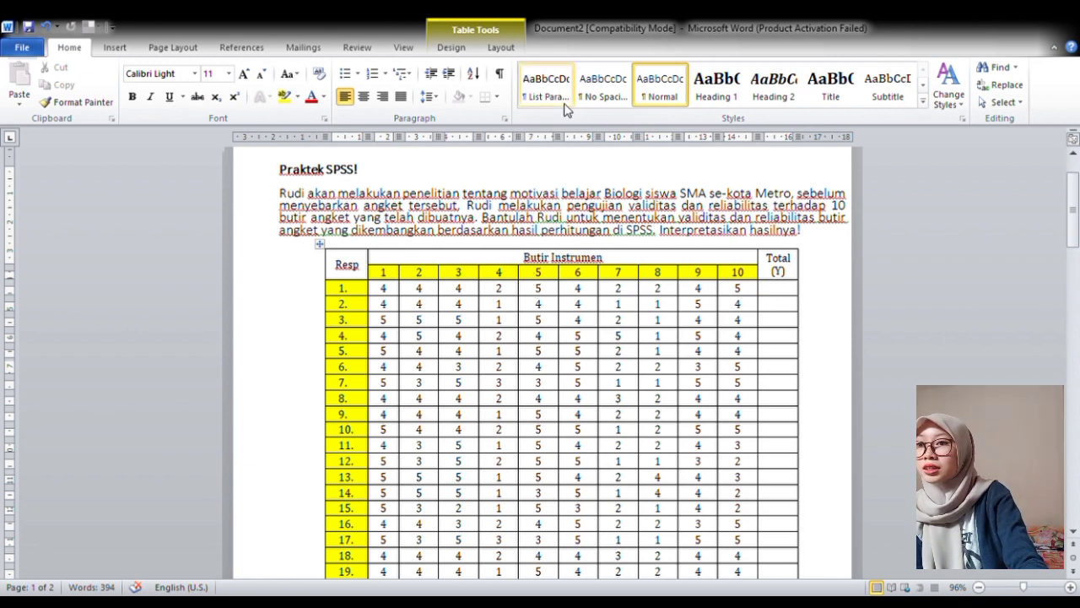
scroll(777, 333, down, 2)
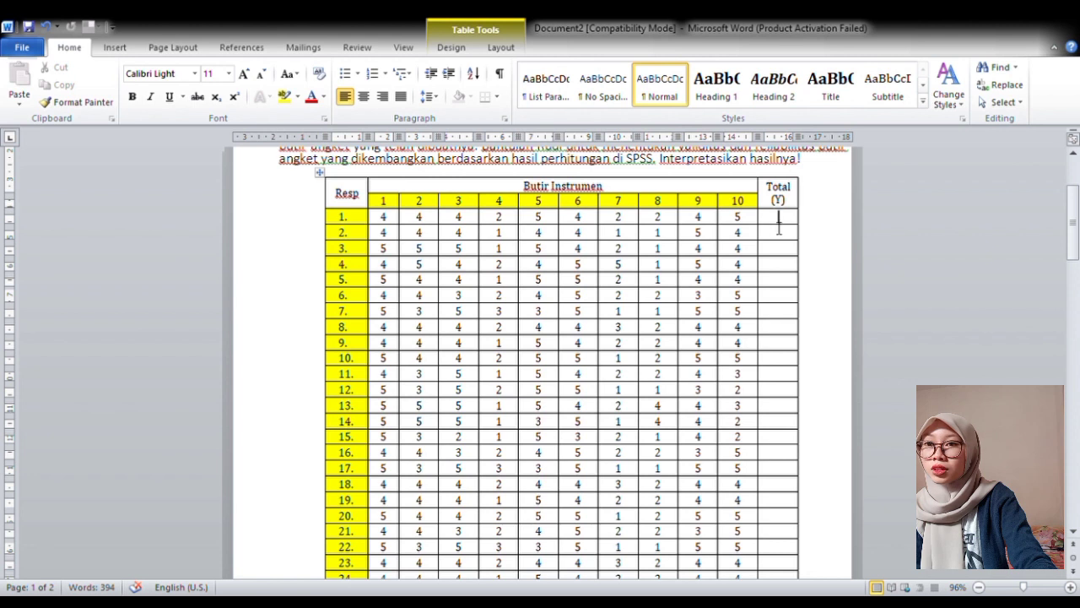
drag(778, 216, 798, 268)
drag(383, 218, 738, 217)
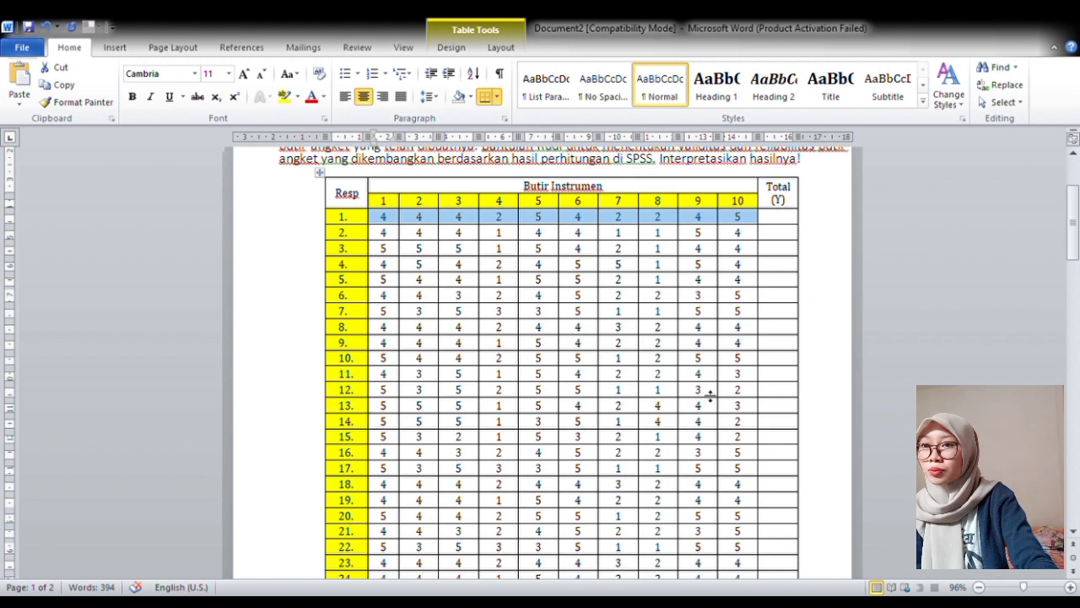
click(711, 467)
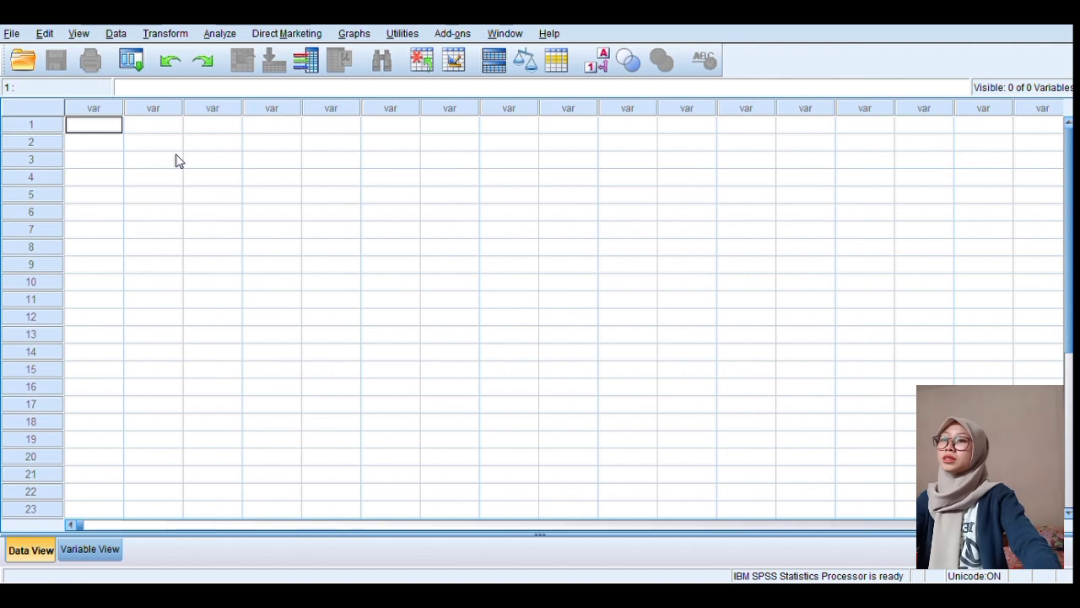
- In the empty SPSS dataset's Variable View, name the first two variables B_1 and B_2
click(90, 550)
click(94, 108)
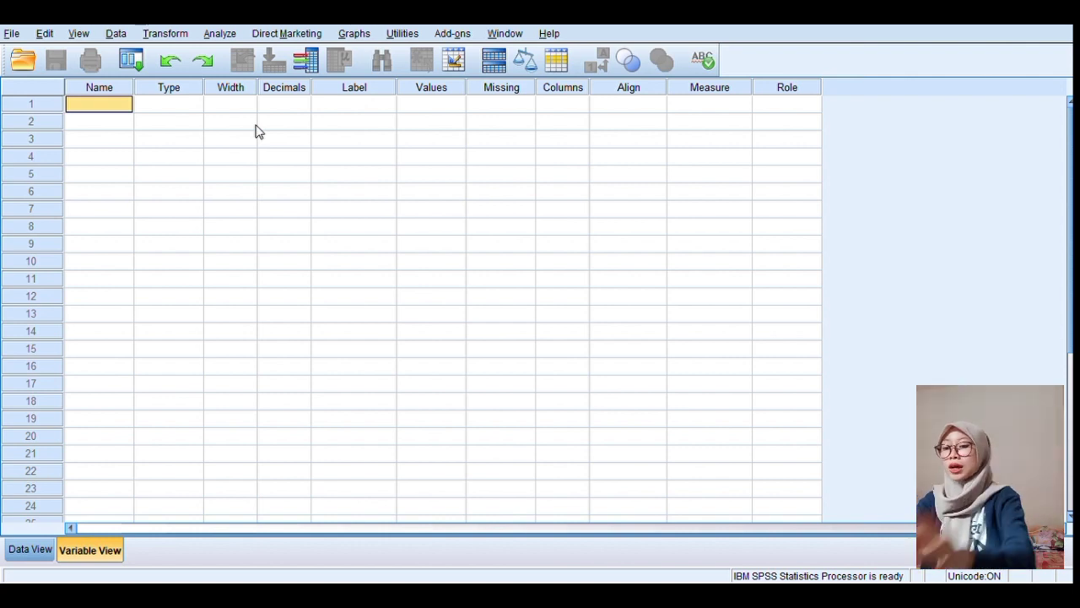
text(B)
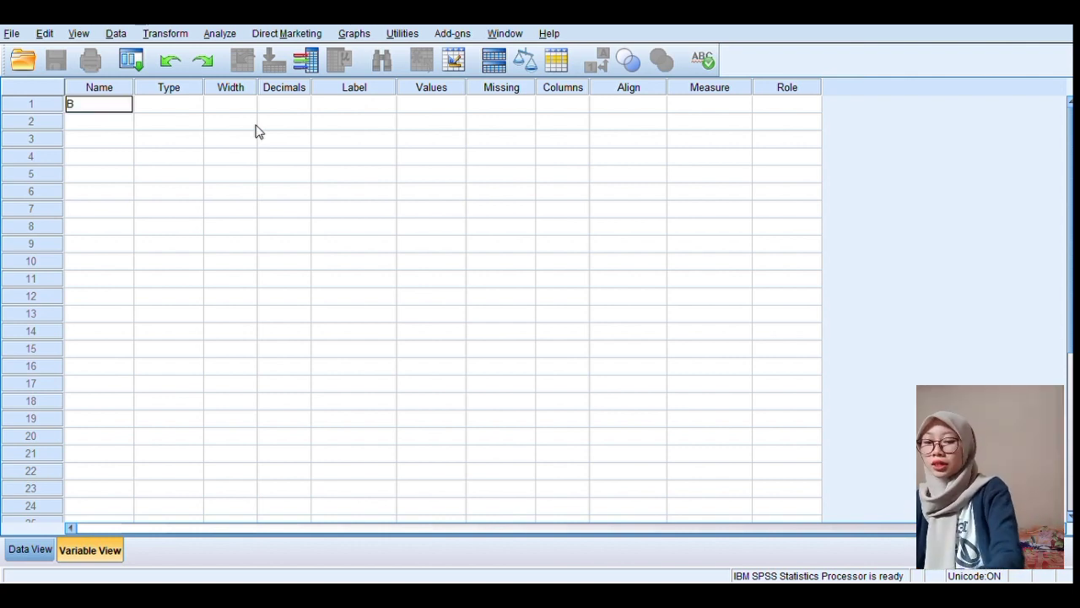
text(_)
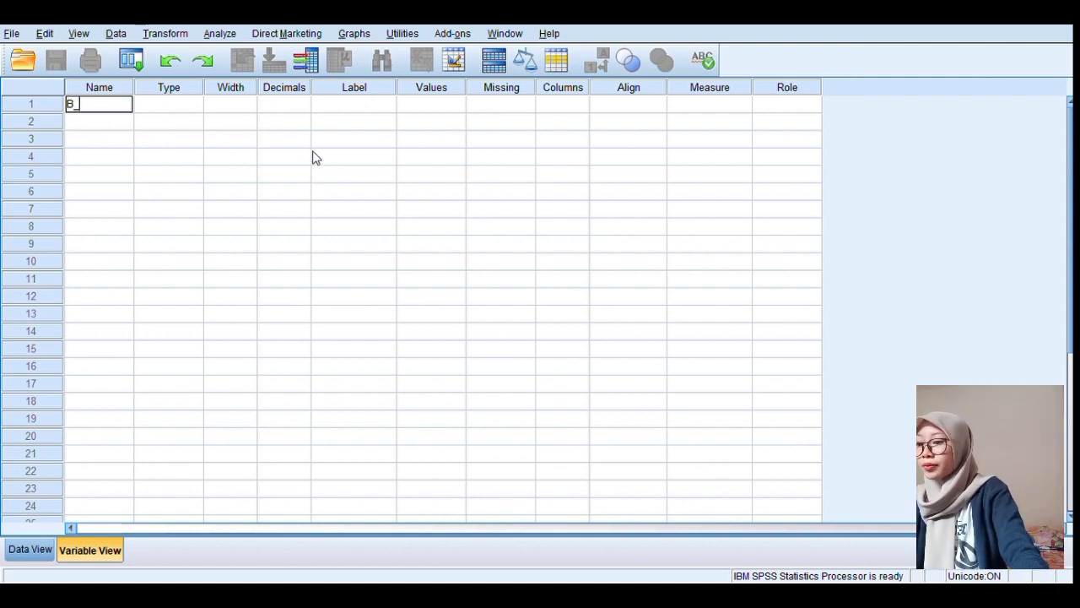
text(1)
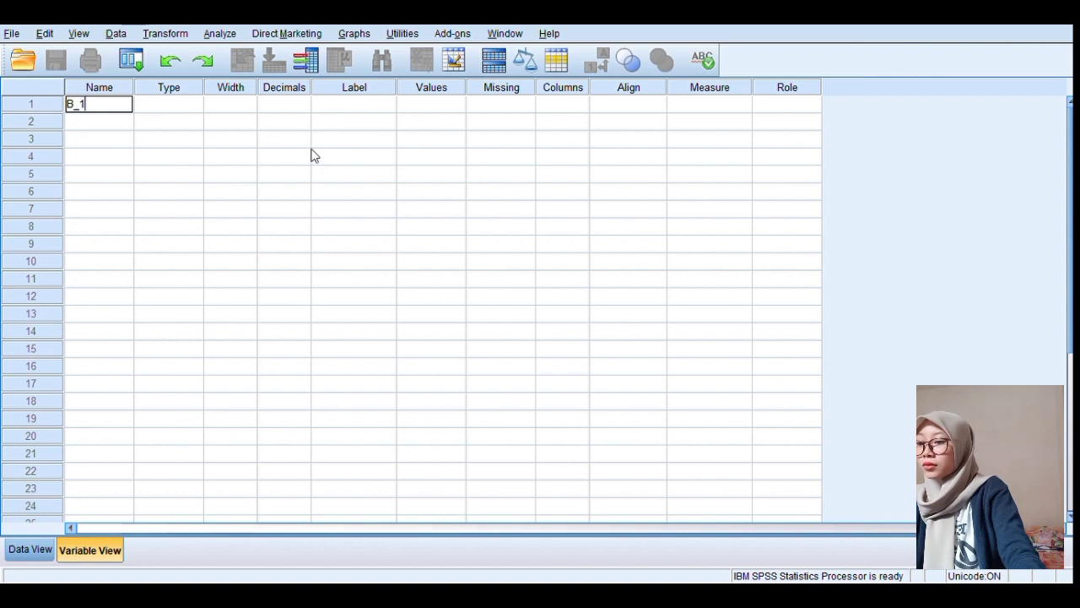
click(99, 123)
text(B)
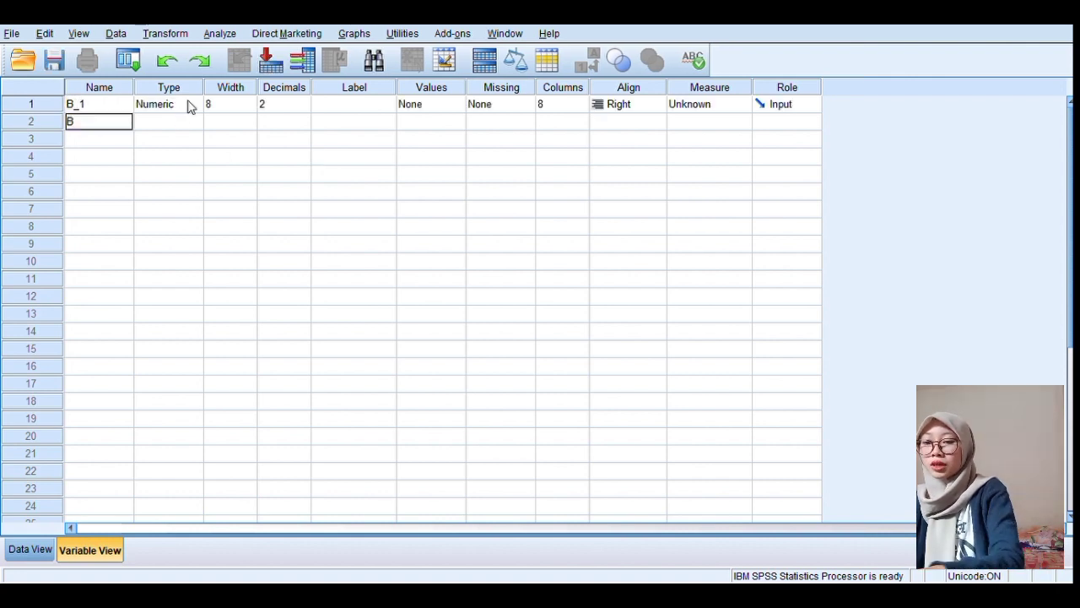
text(_2)
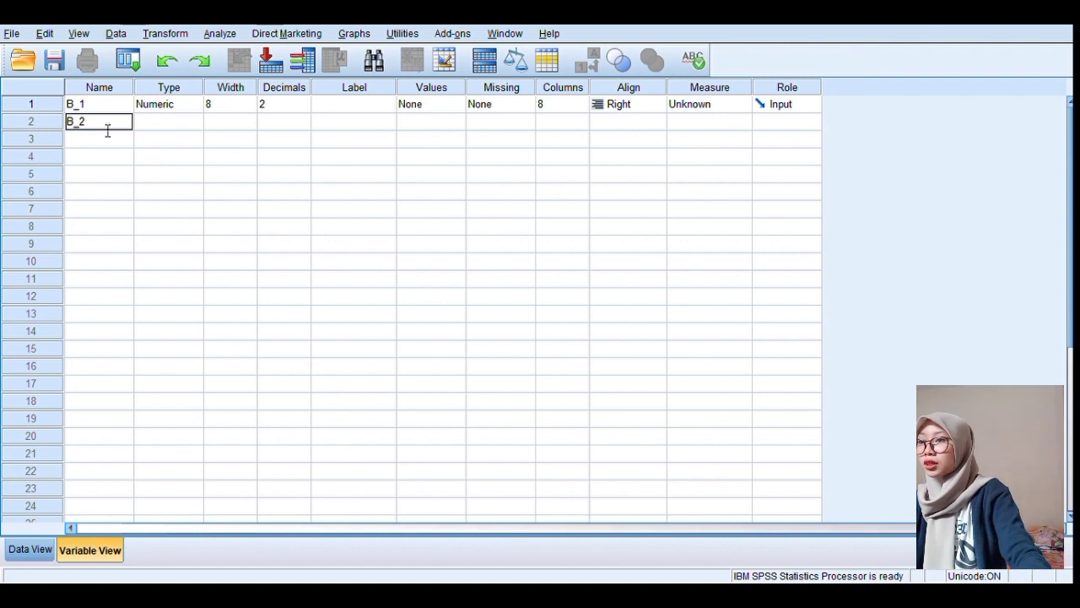
- Name the next four variables B_3, B_4, B_5 and B_6
click(131, 143)
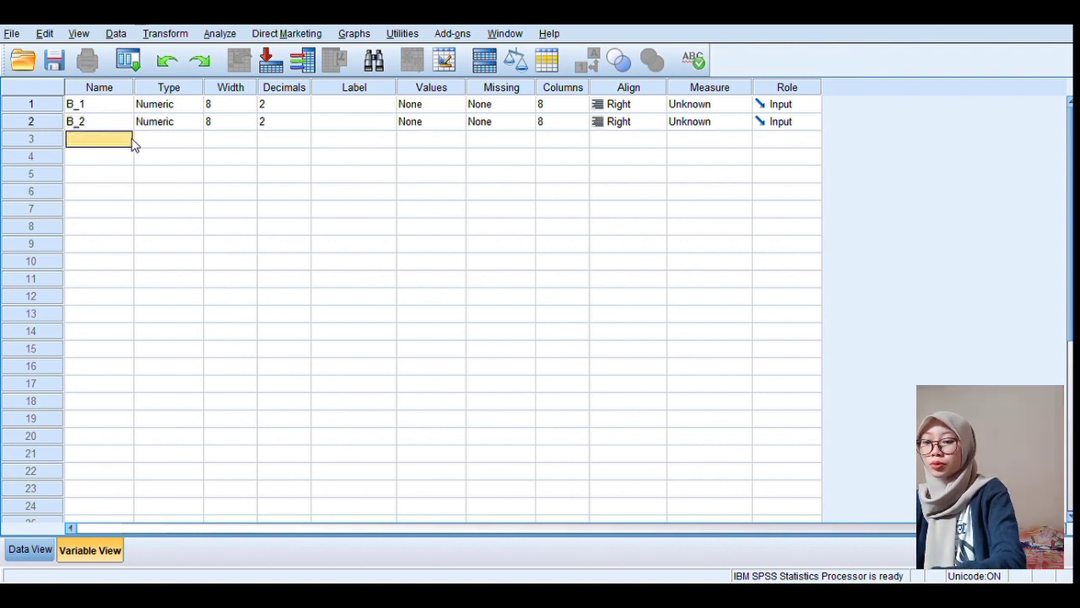
text(B_)
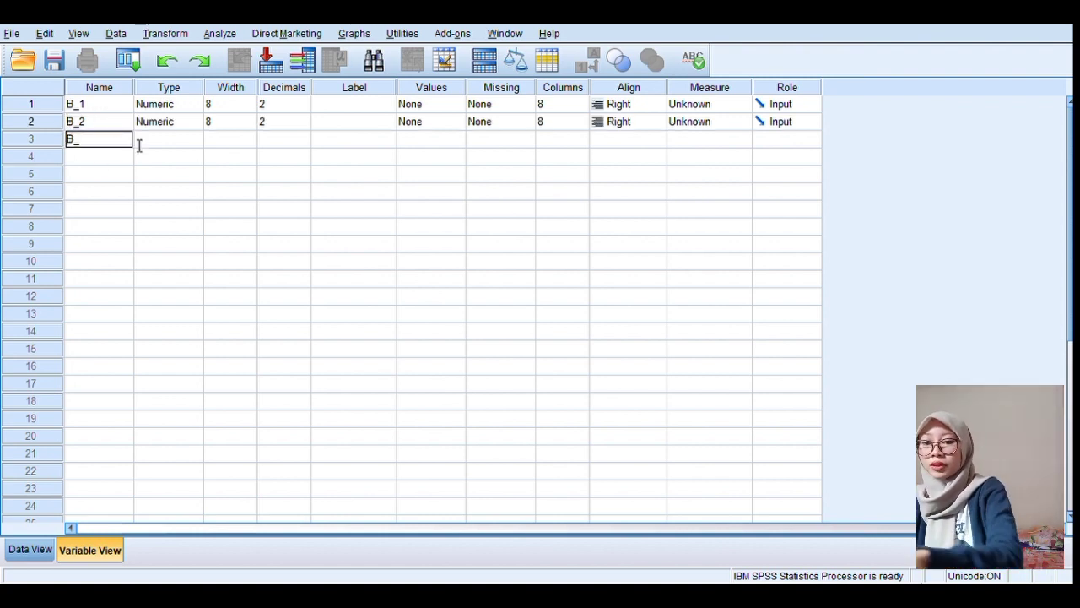
text(3)
key(Return)
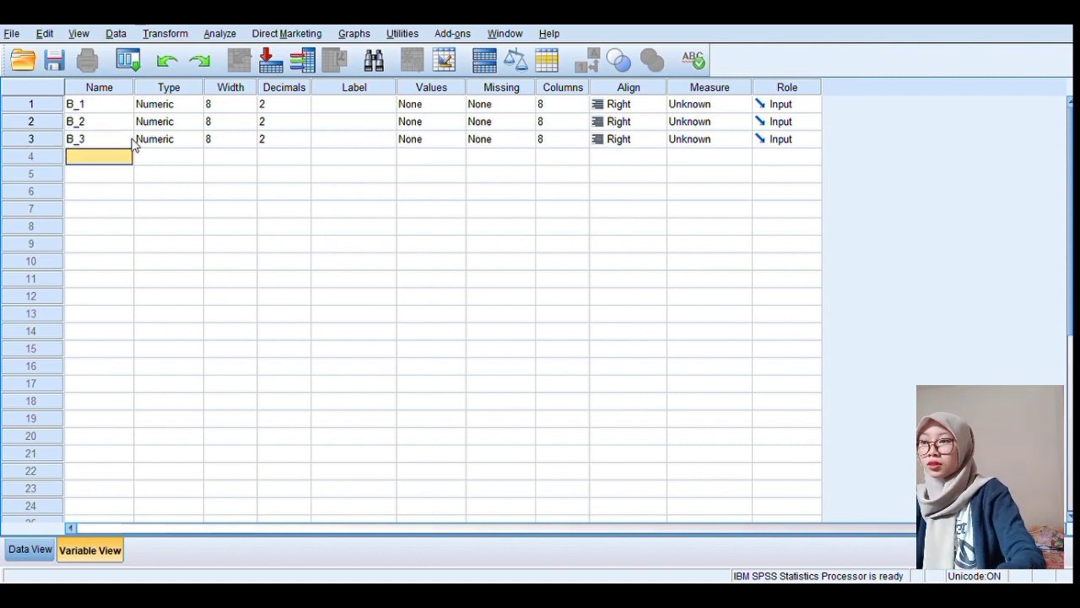
text(B)
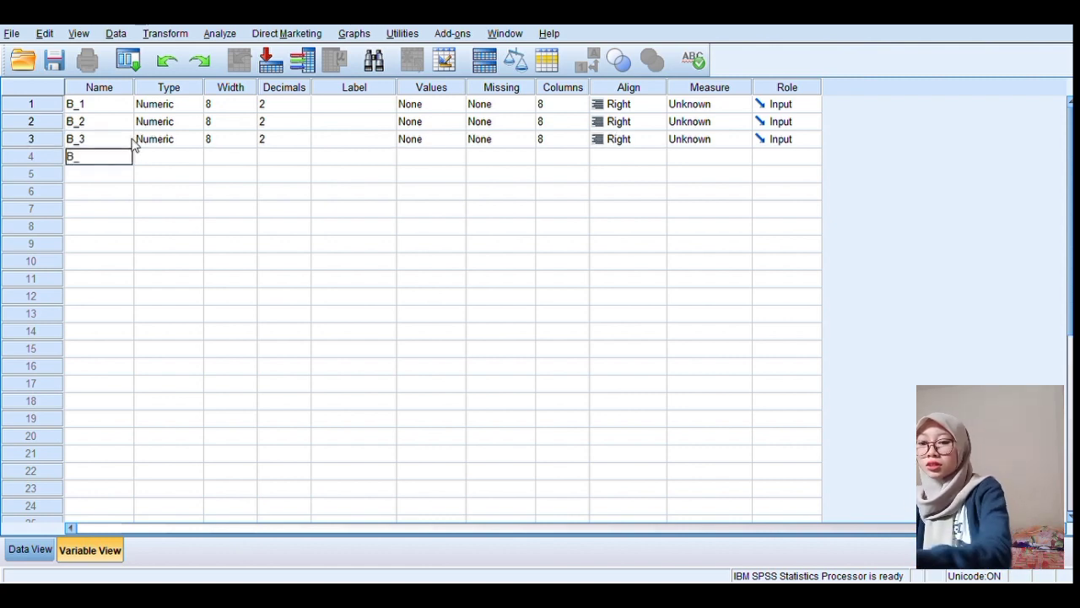
text(_4)
key(Return)
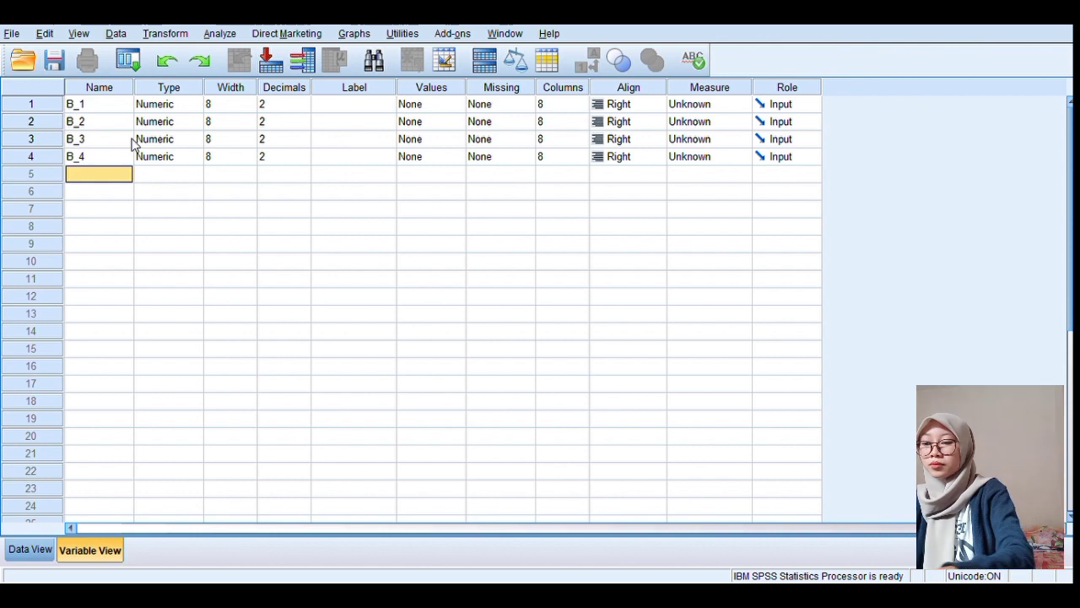
text(B_5)
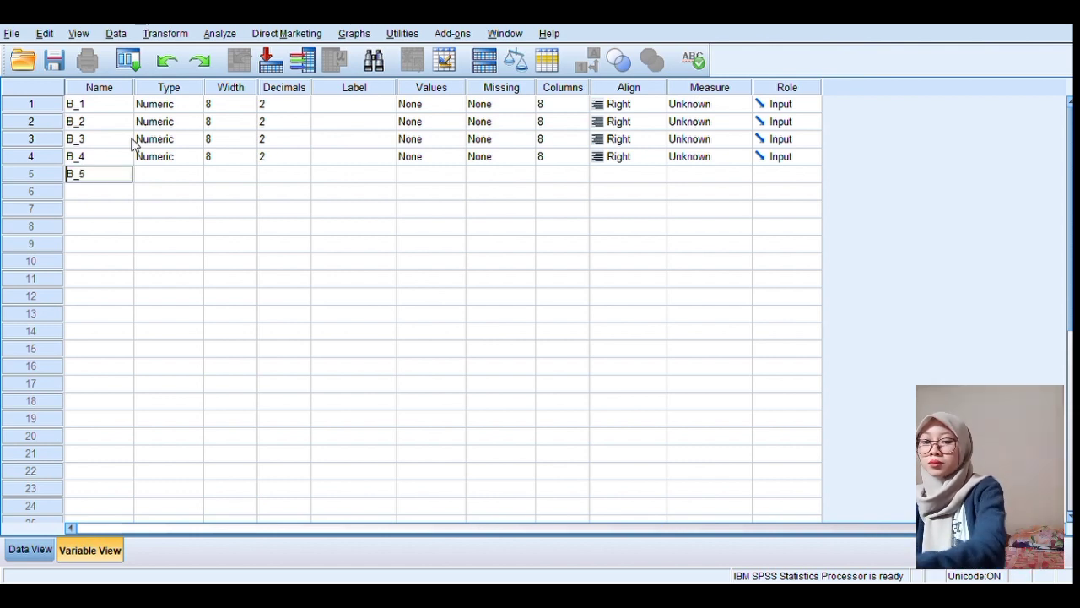
key(Return)
text(B)
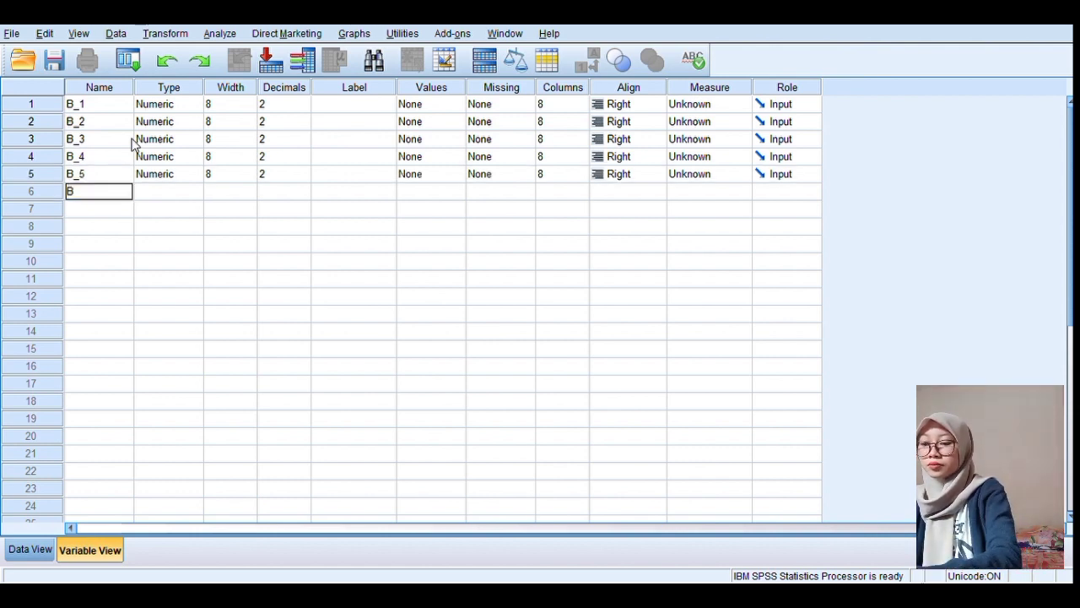
text(_6)
key(Return)
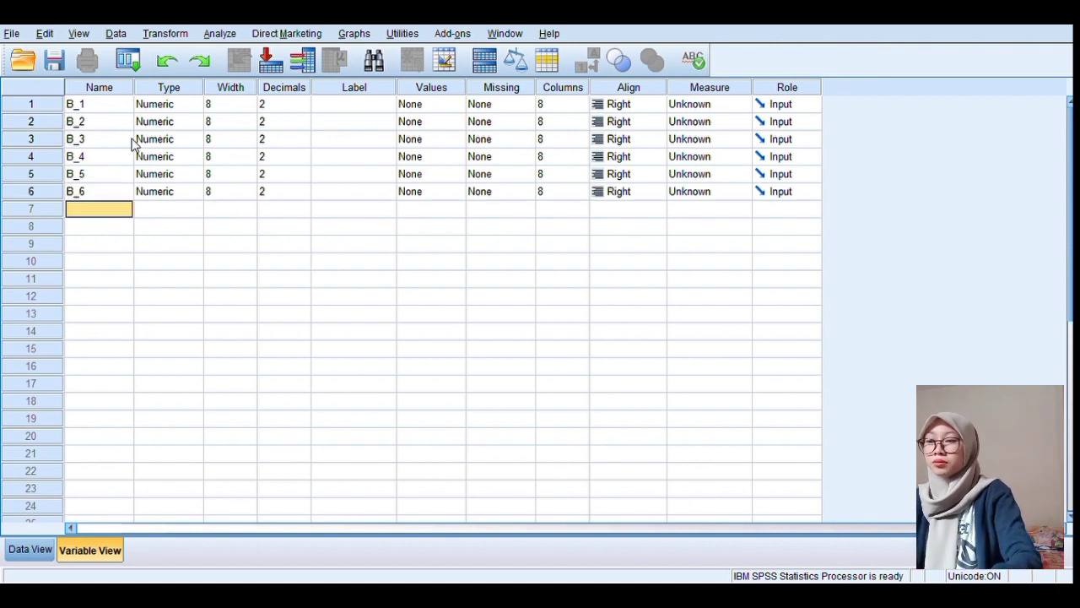
- Add the remaining item variables B_7, B_8, B_9 and B_10, plus a total-score variable named B_total
text(B_7)
key(Return)
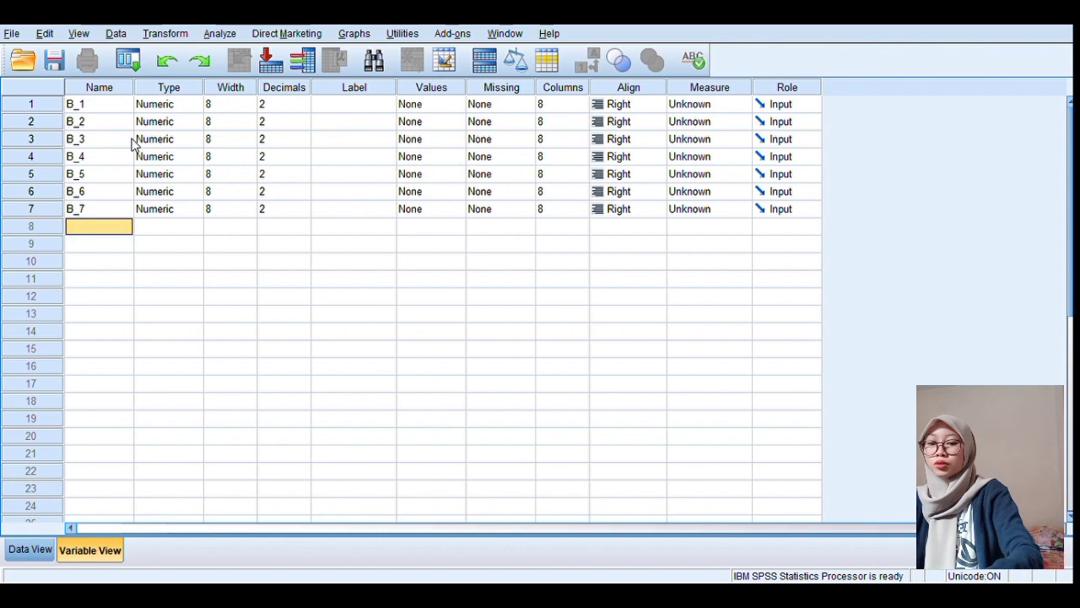
text(B)
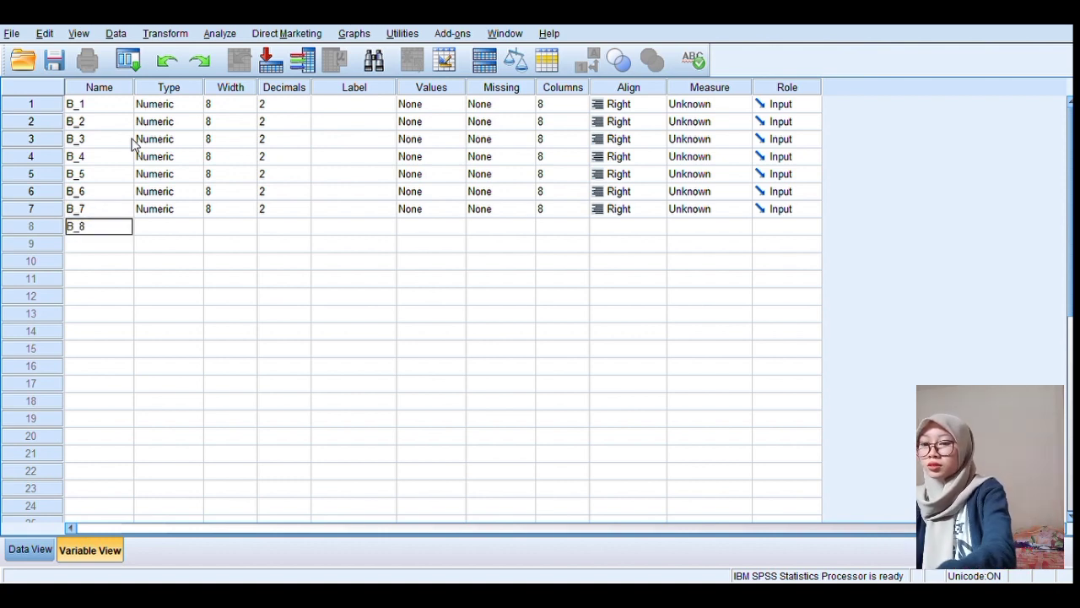
text(_8)
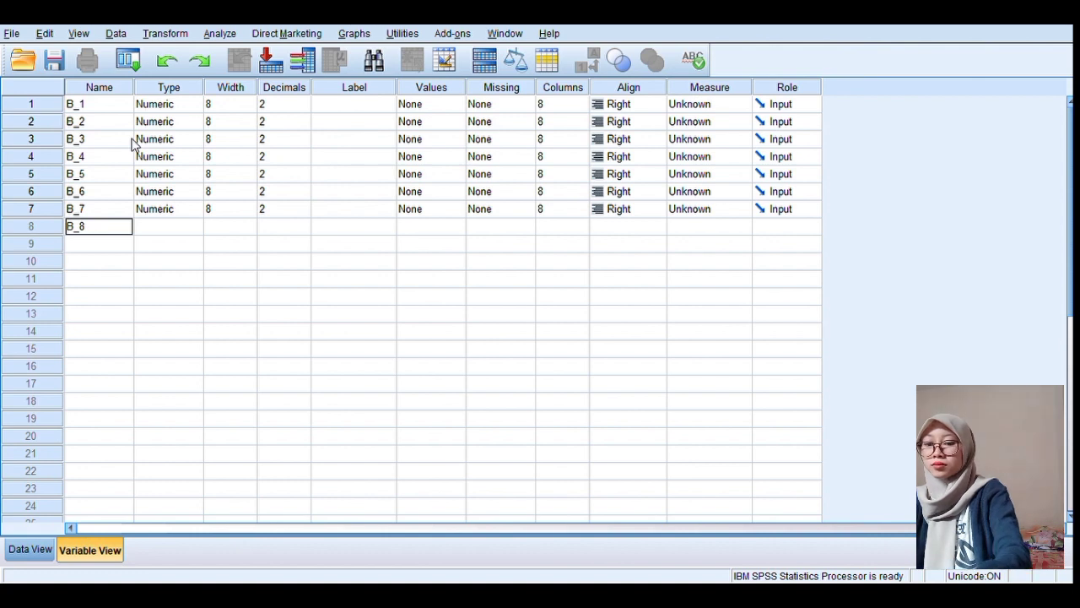
key(Return)
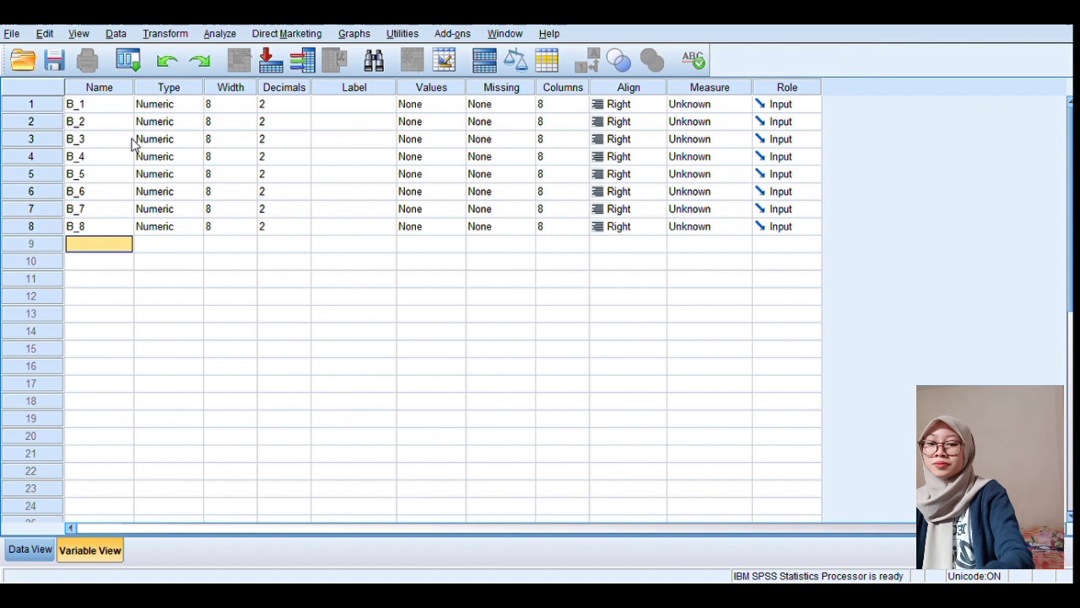
text(B_9)
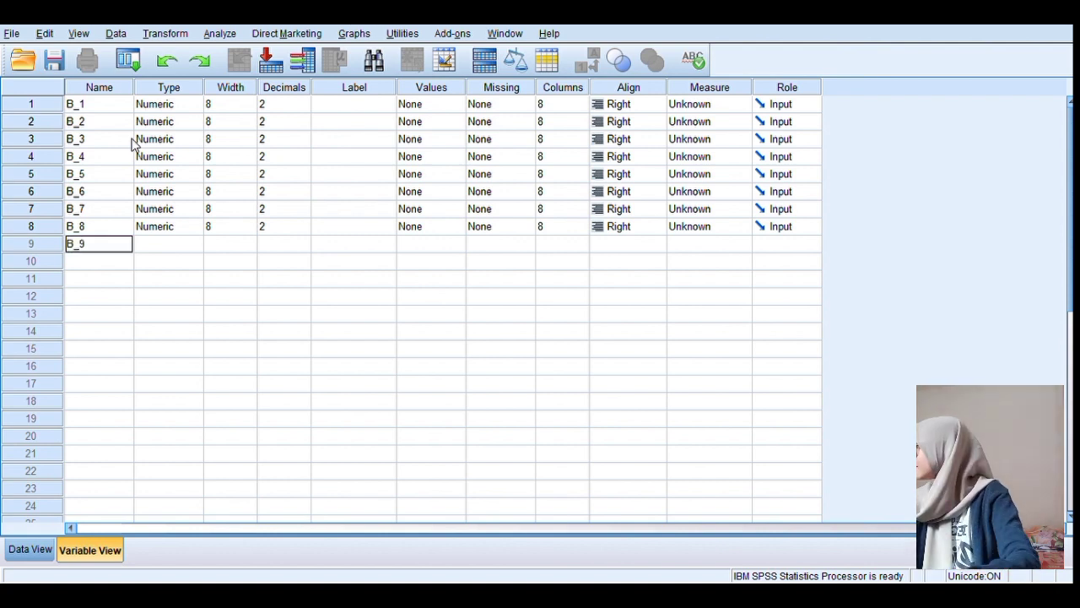
key(Return)
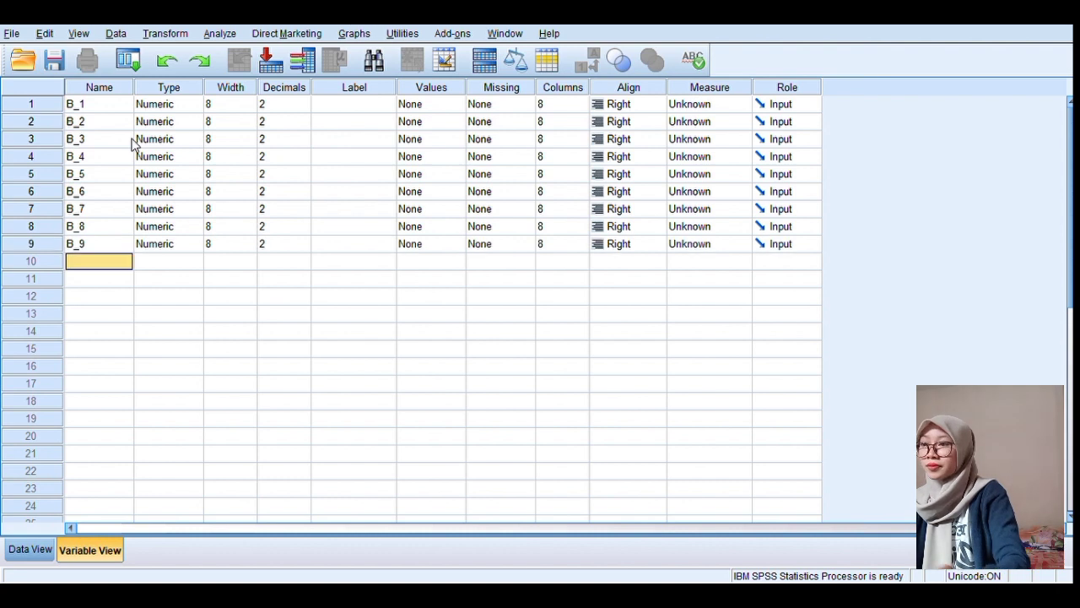
text(B_)
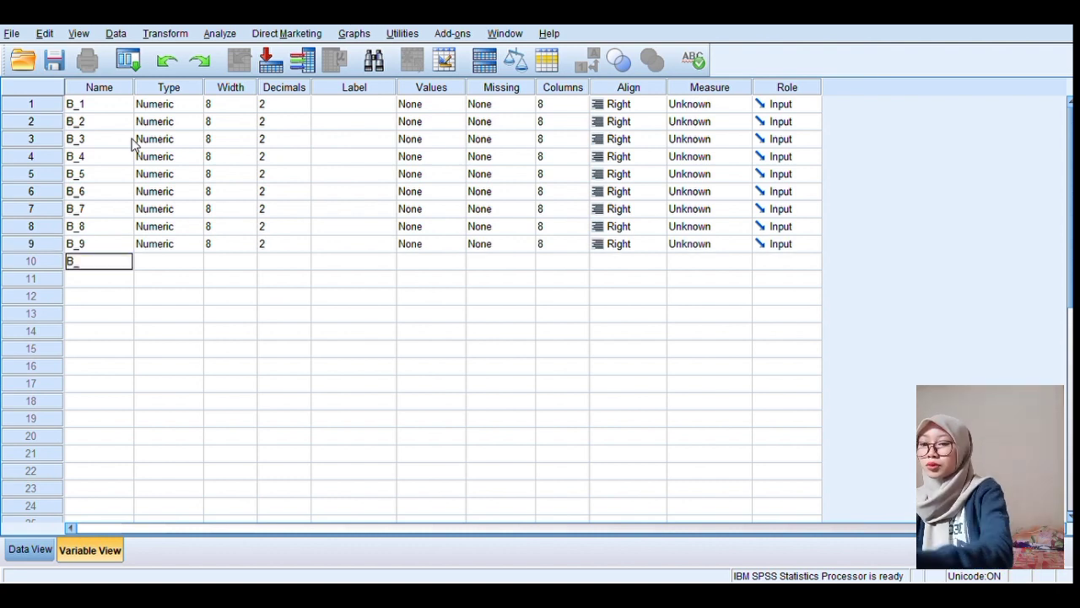
text(10)
key(Return)
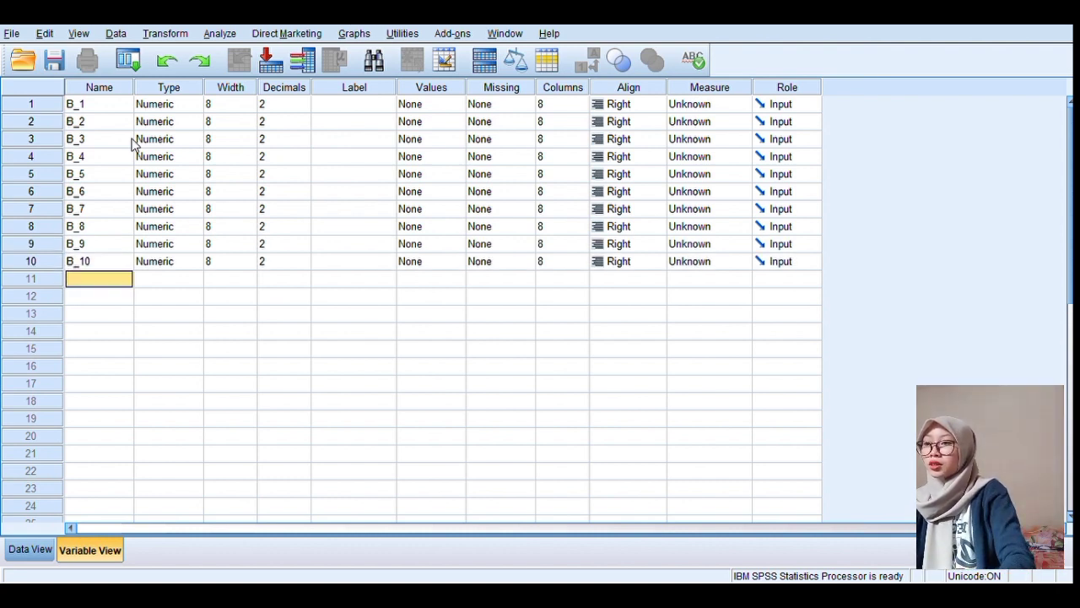
text(B_1otal)
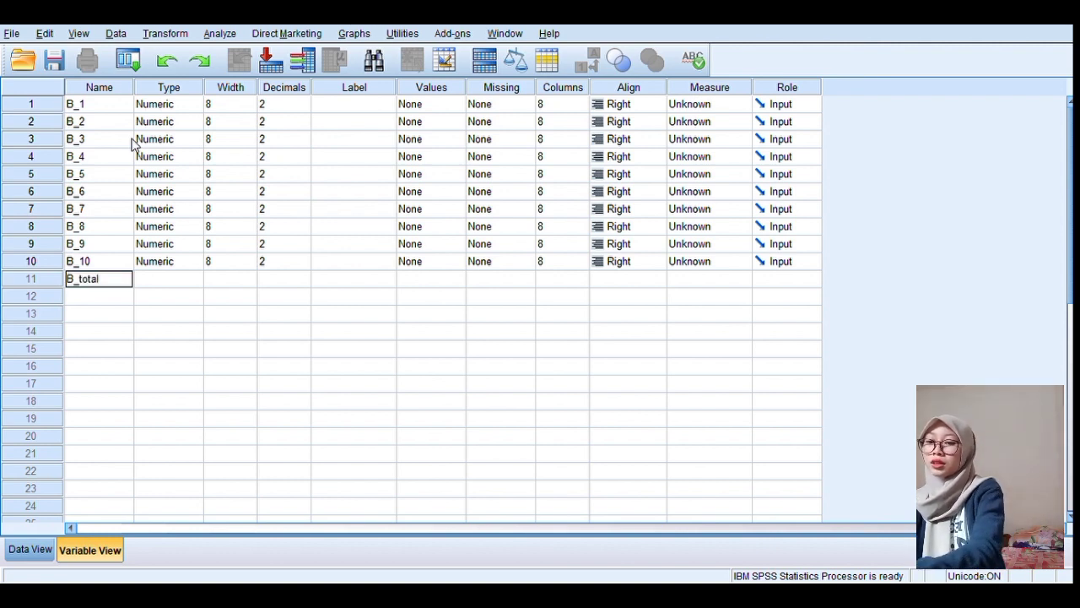
click(173, 278)
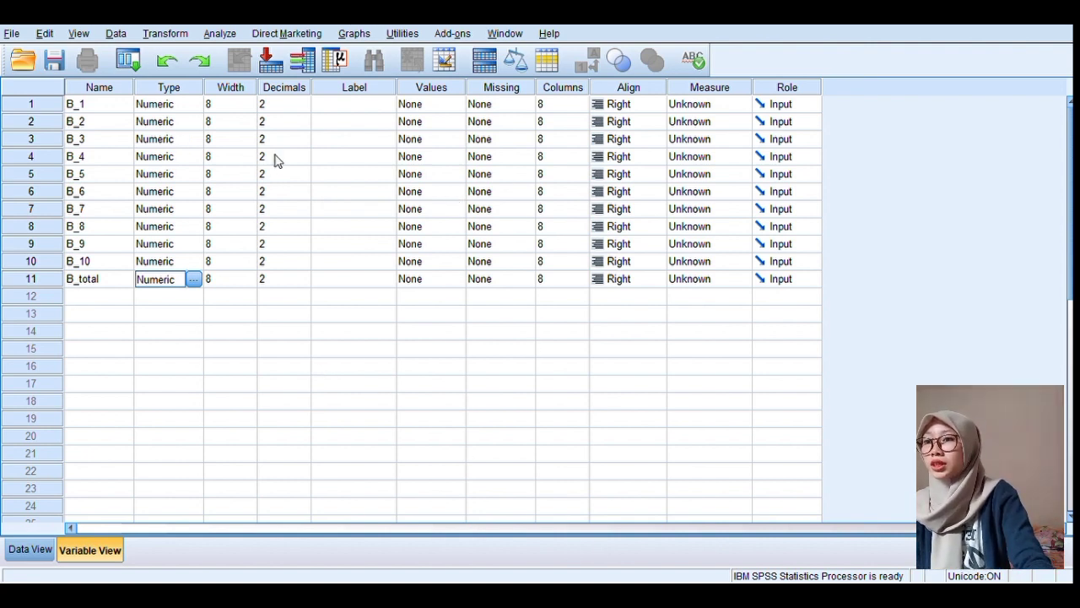
- Set the decimals to 0 for all eleven variables, B_1 to B_10 and B_total
click(283, 105)
click(305, 108)
click(302, 121)
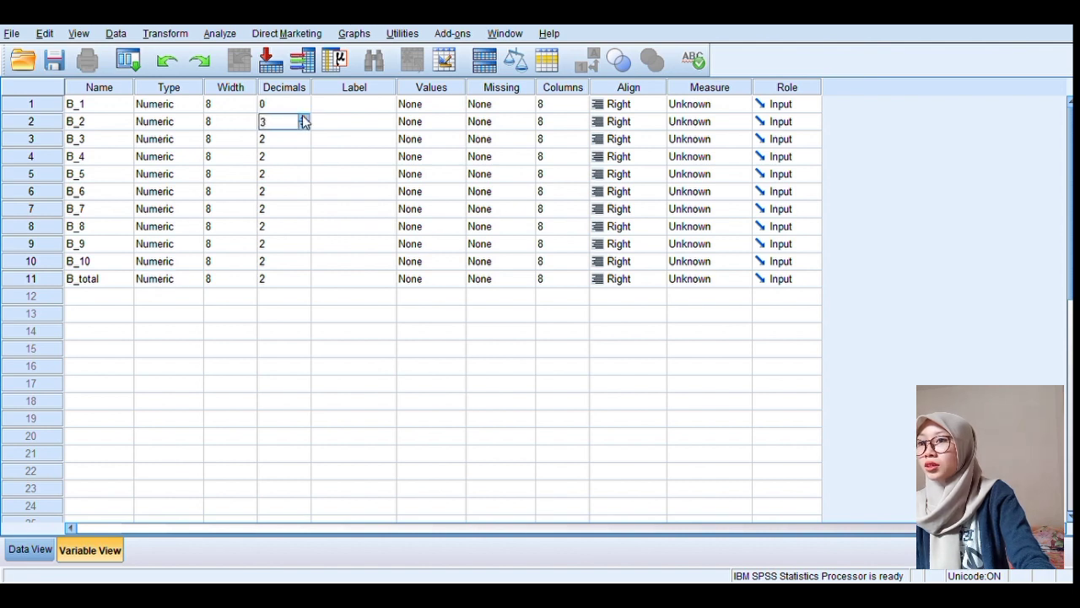
click(304, 126)
click(304, 142)
click(303, 143)
click(303, 143)
click(299, 160)
click(305, 160)
click(306, 161)
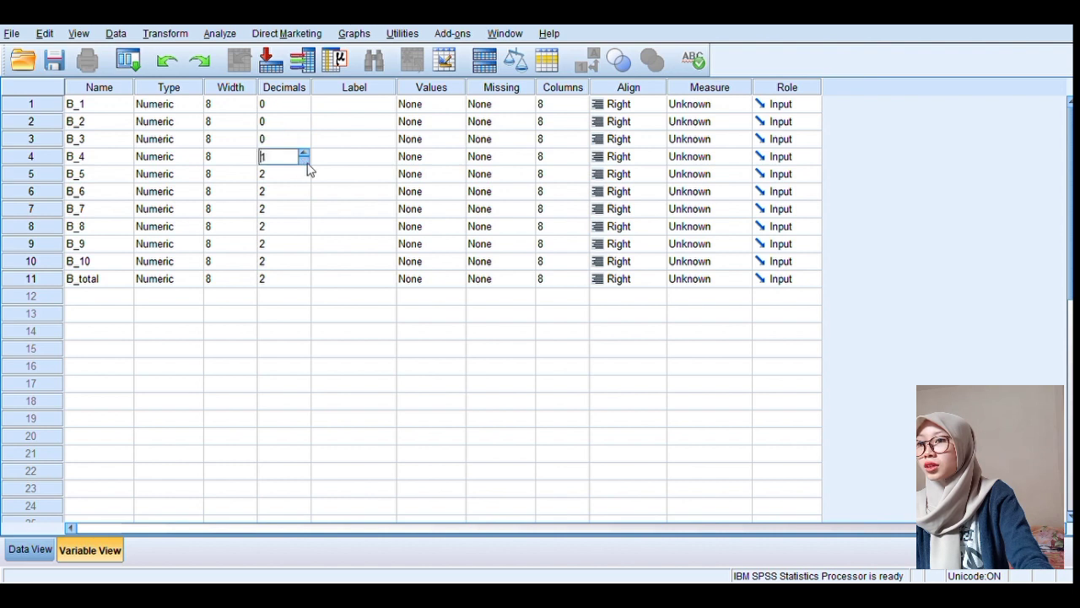
click(303, 175)
click(306, 179)
click(304, 178)
click(302, 195)
click(305, 197)
click(303, 210)
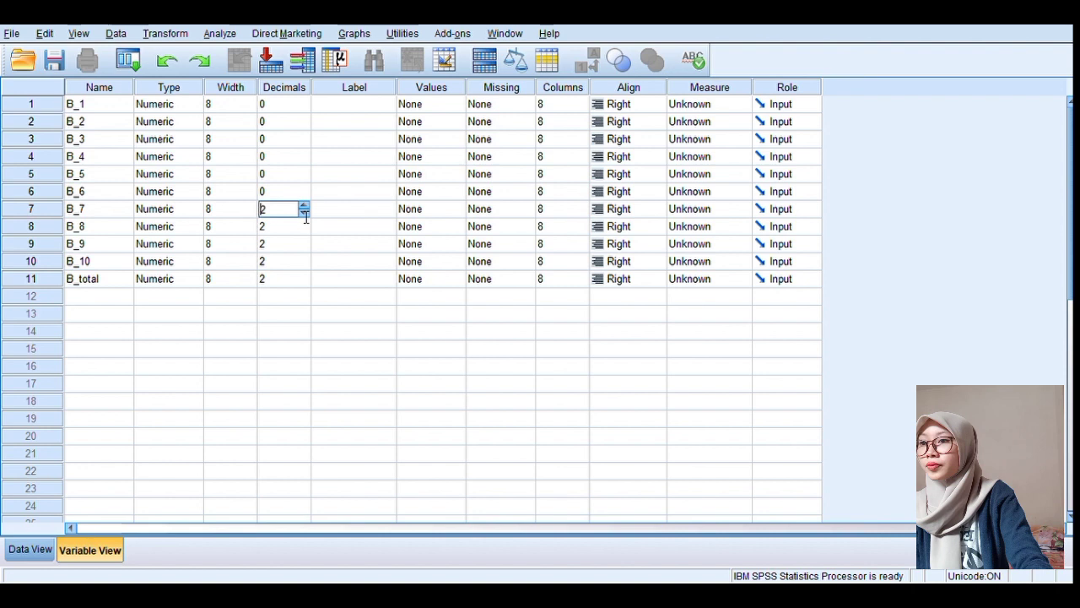
click(305, 216)
click(304, 237)
click(304, 237)
click(303, 230)
click(304, 231)
click(305, 247)
click(304, 249)
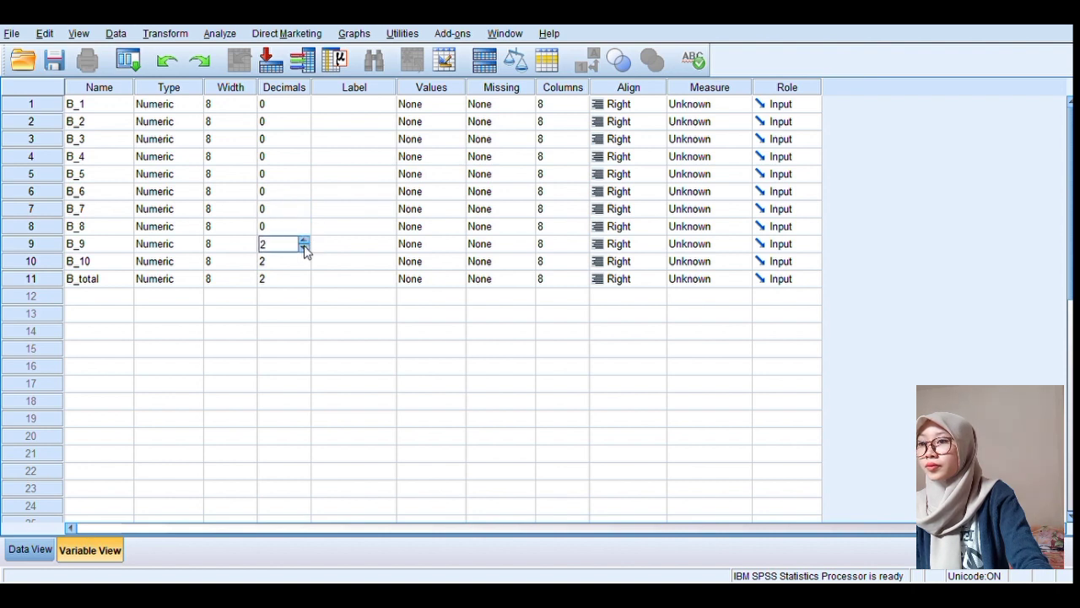
click(305, 248)
click(303, 262)
click(304, 266)
click(304, 266)
click(303, 281)
click(304, 278)
click(304, 285)
click(551, 364)
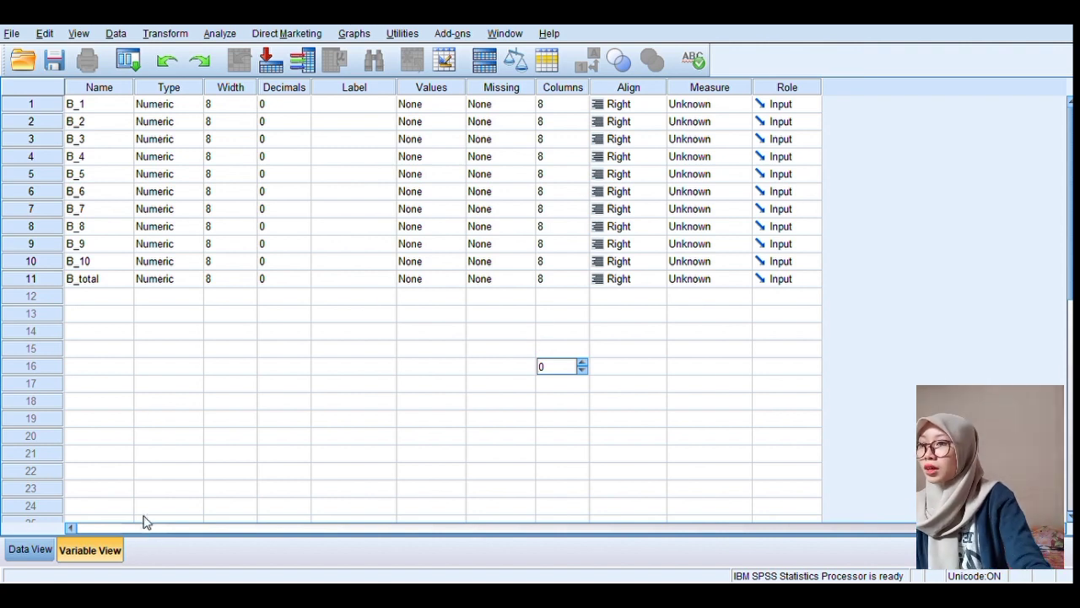
- In Data View, fill in the 30 respondents' scores for B_1 to B_10 and their B_total values, and check the rows
click(44, 549)
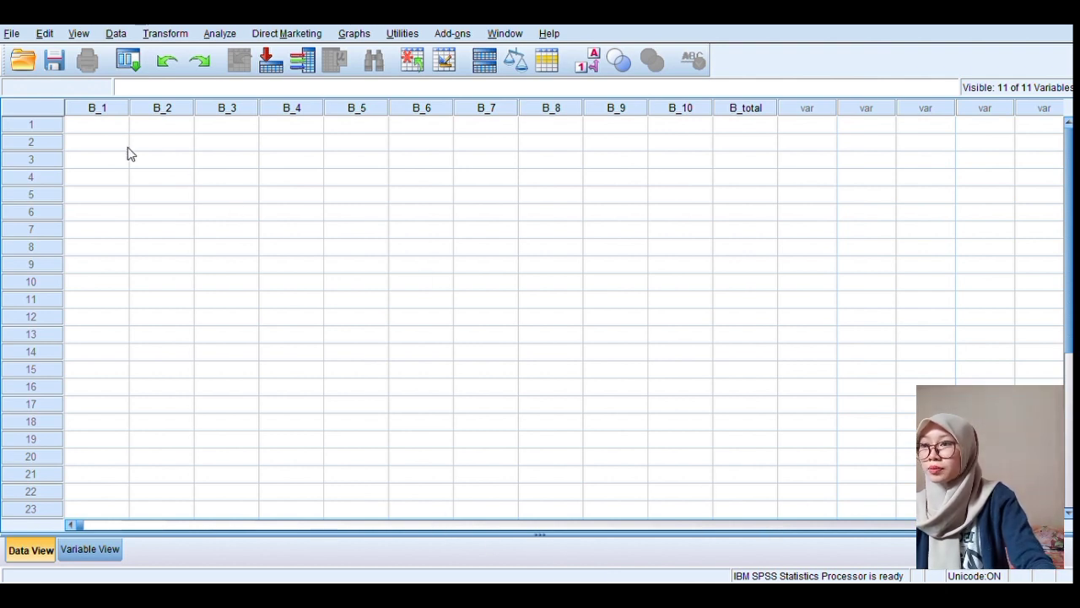
click(94, 132)
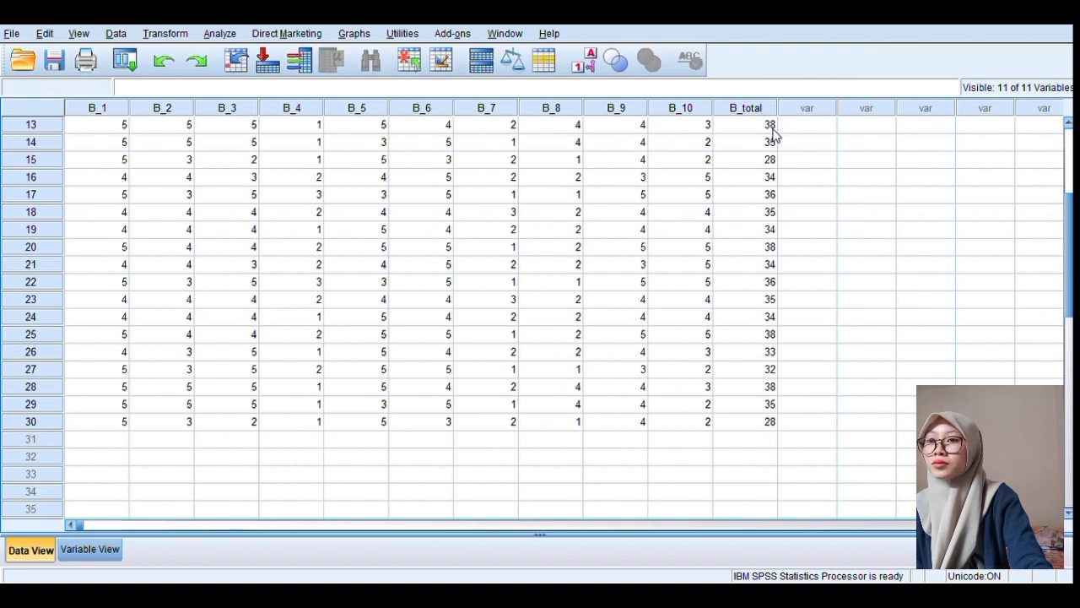
scroll(774, 133, down, 2)
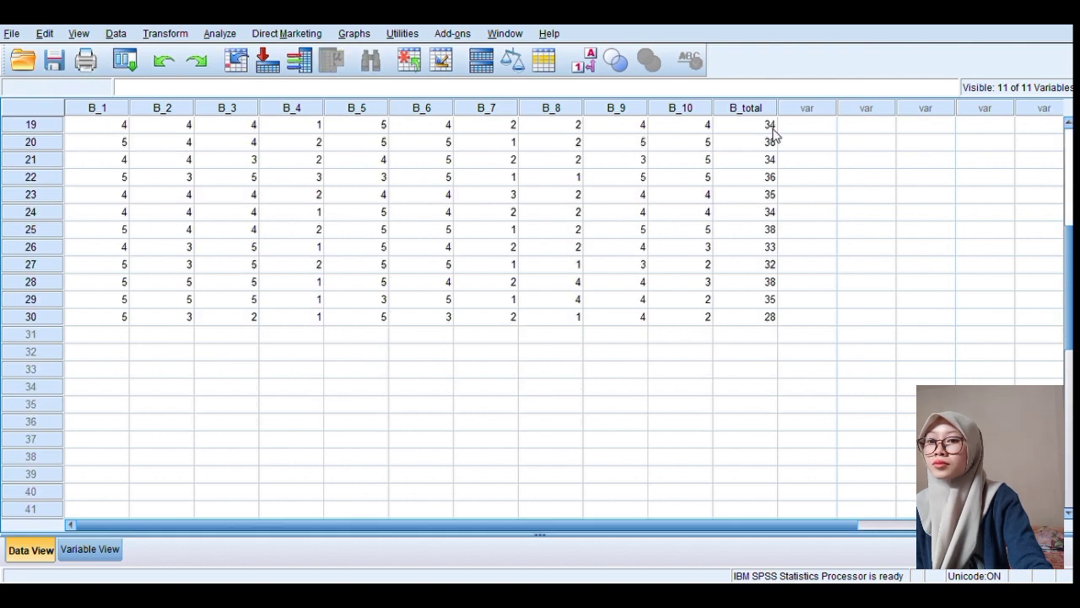
scroll(774, 132, up, 6)
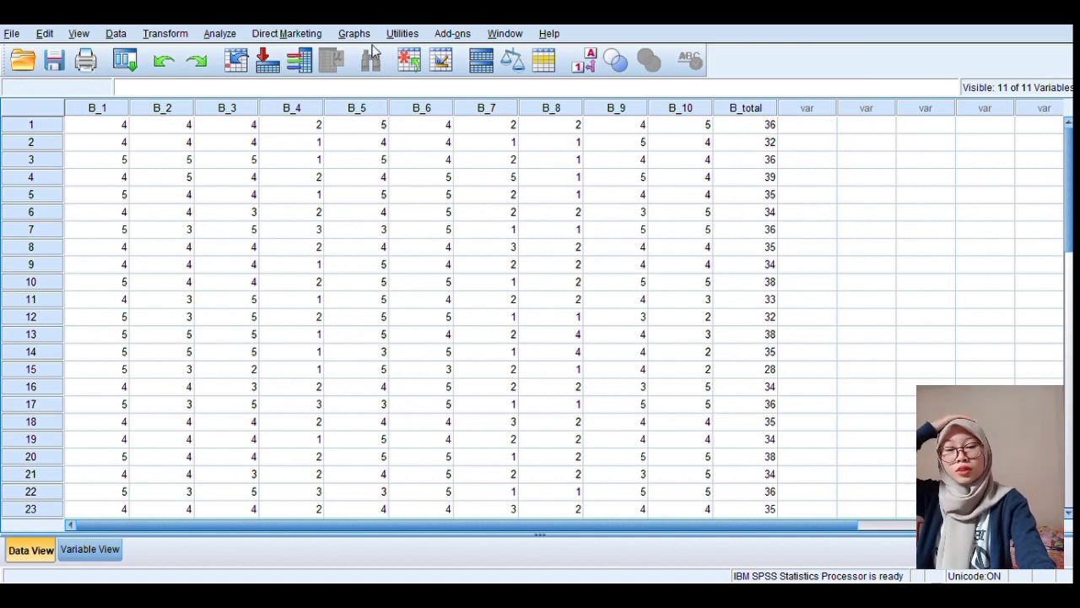
- Run a two-tailed bivariate Pearson correlation on B_1 to B_10 and B_total, flagging significant correlations
click(218, 34)
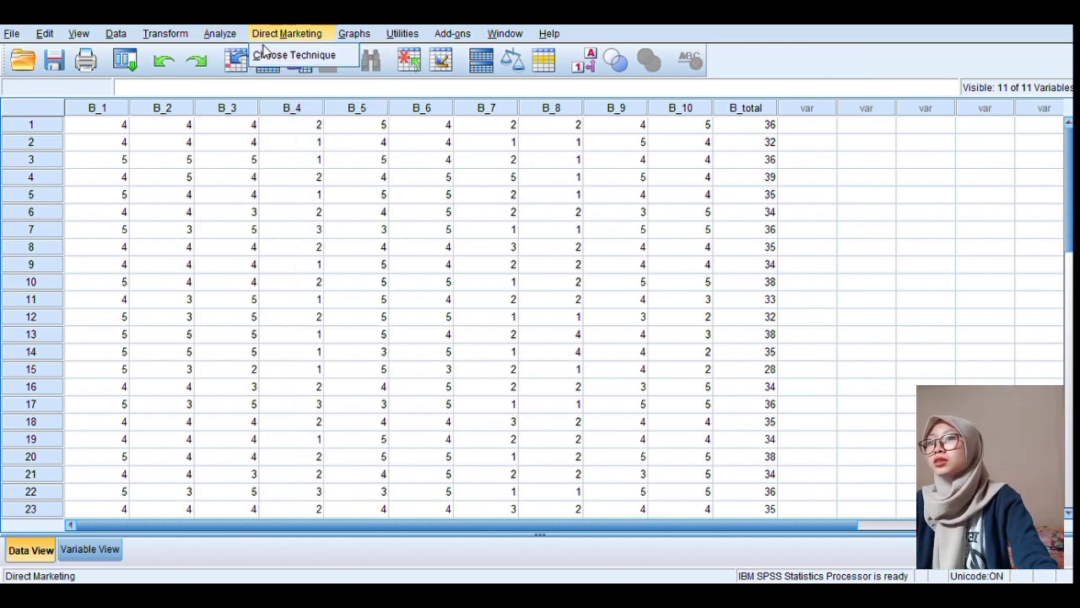
click(226, 34)
click(228, 35)
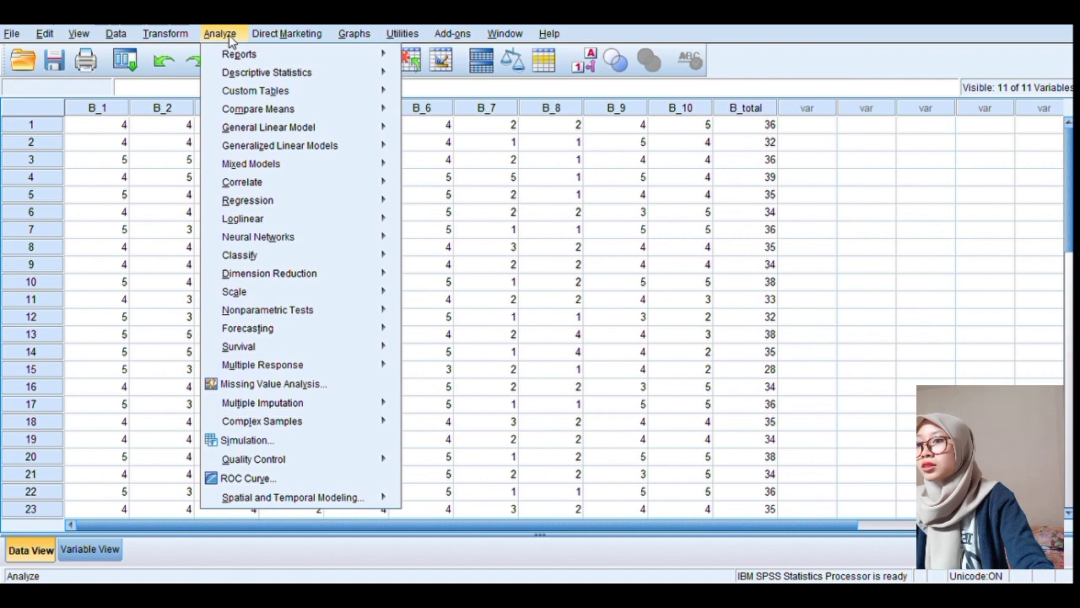
mouse_move(260, 189)
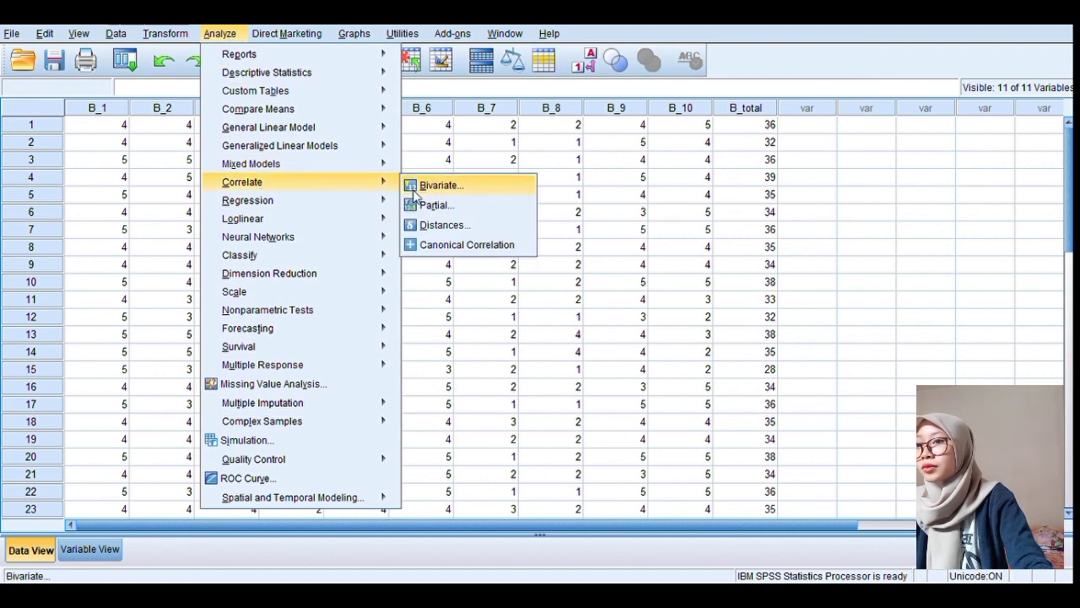
click(413, 189)
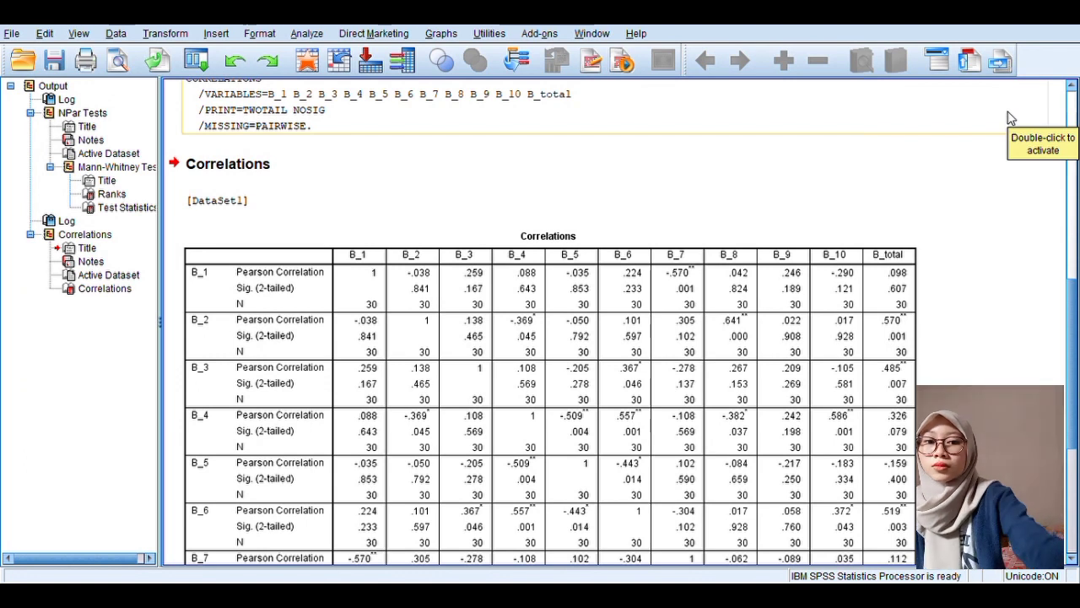
- Examine the Correlations output table, including each item's Pearson correlation and two-tailed significance against B_total
click(373, 206)
scroll(372, 206, up, 1)
scroll(372, 206, down, 2)
click(372, 206)
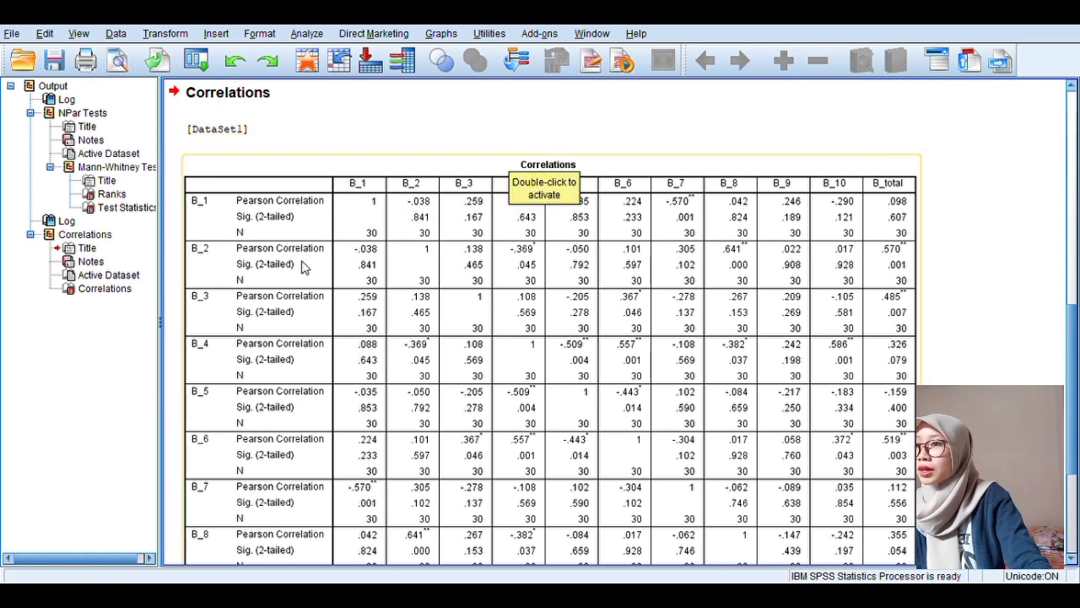
click(408, 108)
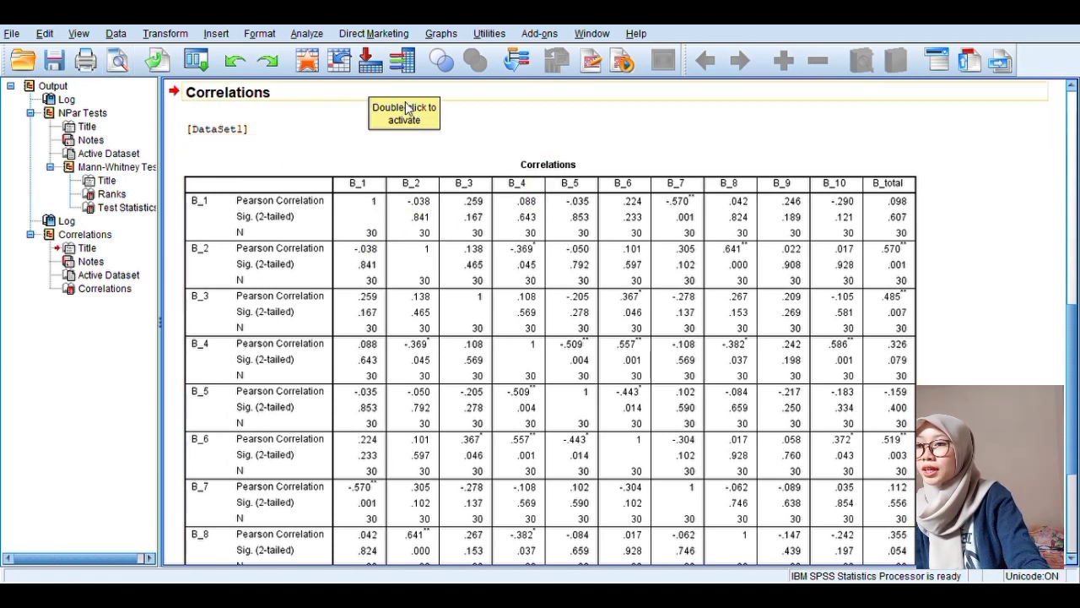
click(458, 183)
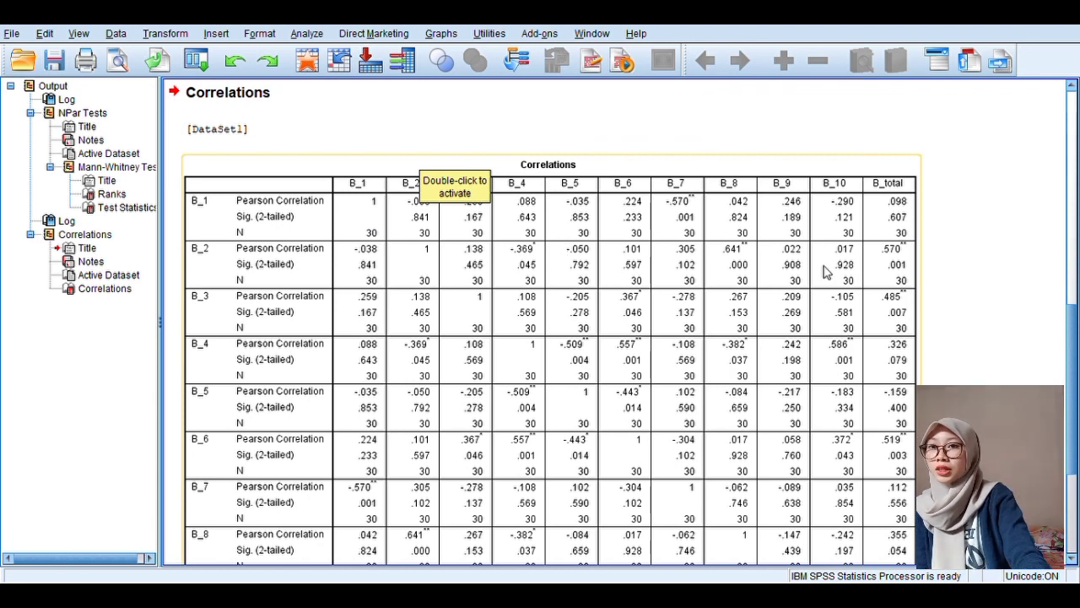
scroll(776, 223, down, 1)
scroll(777, 223, up, 4)
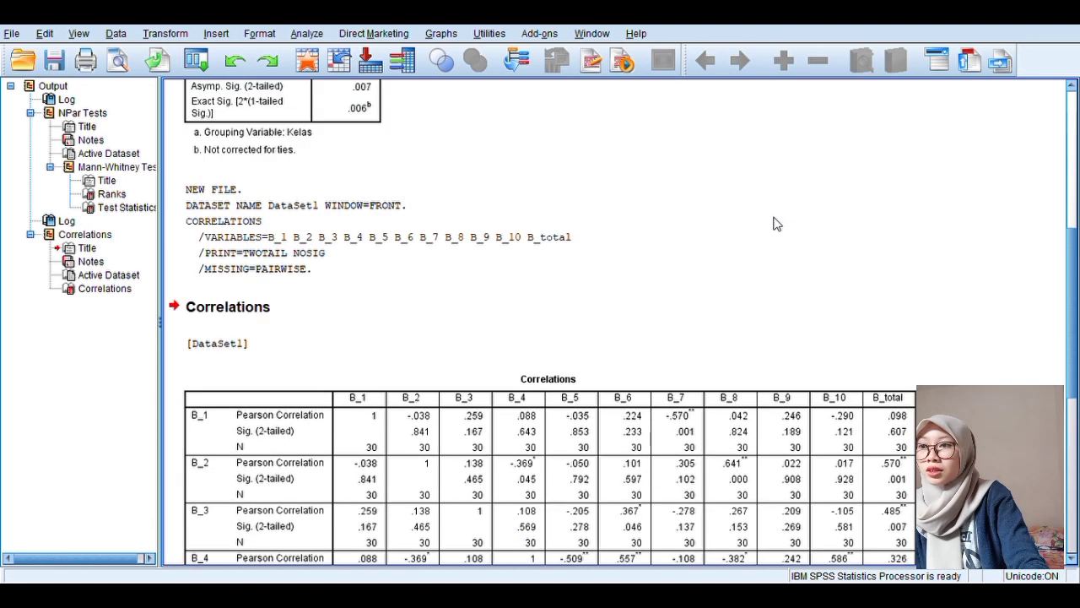
- Read through the whole correlation matrix, from the B_1 row to the B_total row and its significance footnotes
scroll(777, 223, down, 3)
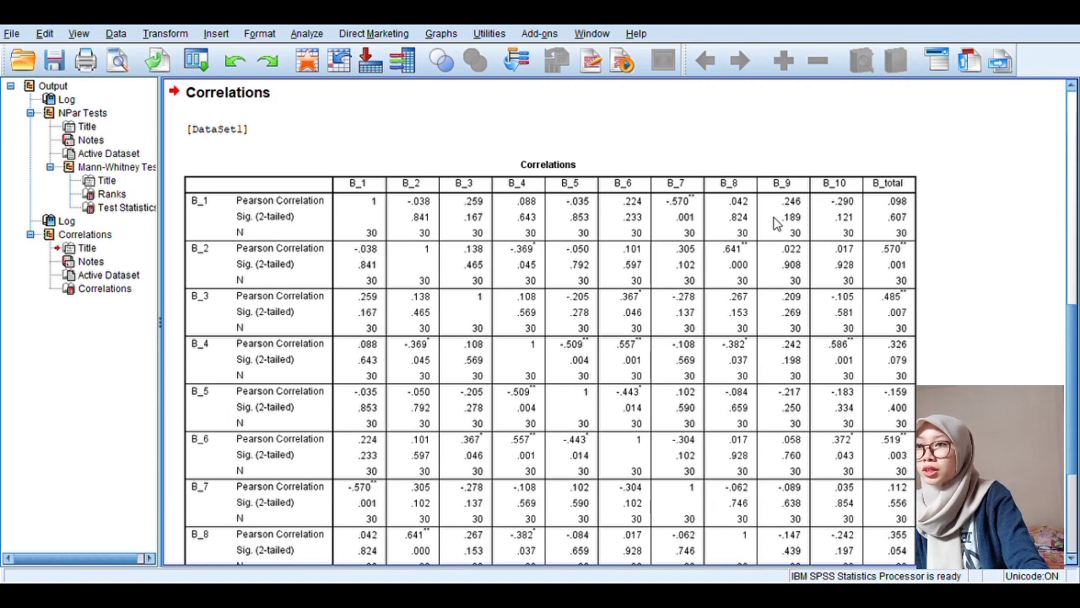
scroll(776, 224, down, 5)
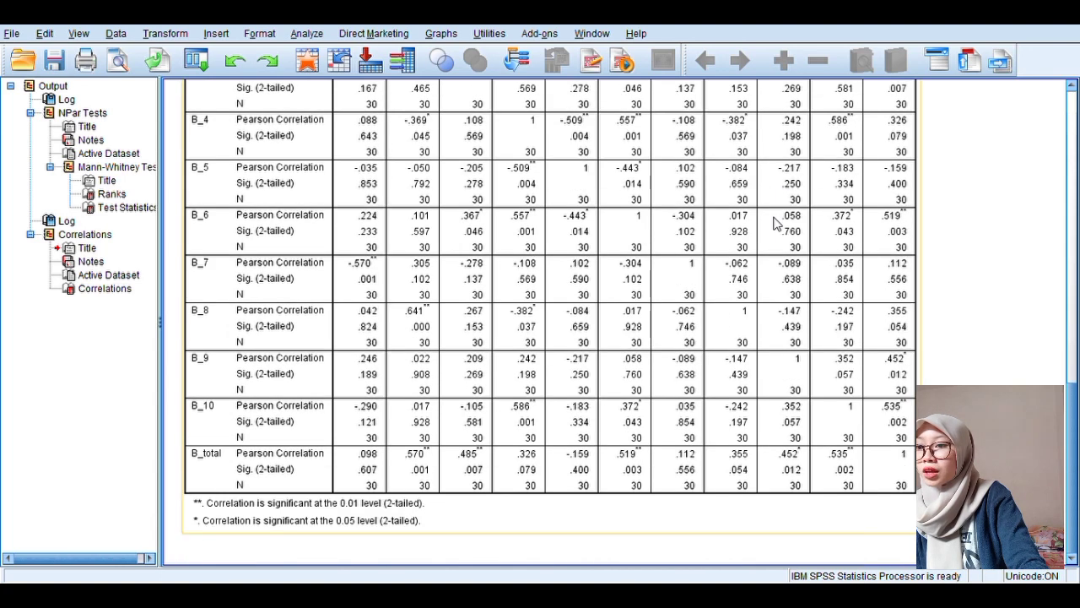
scroll(776, 223, up, 8)
scroll(777, 223, down, 2)
scroll(776, 224, down, 3)
scroll(776, 224, up, 2)
scroll(776, 224, up, 3)
scroll(776, 223, down, 3)
scroll(776, 223, up, 3)
scroll(776, 223, down, 3)
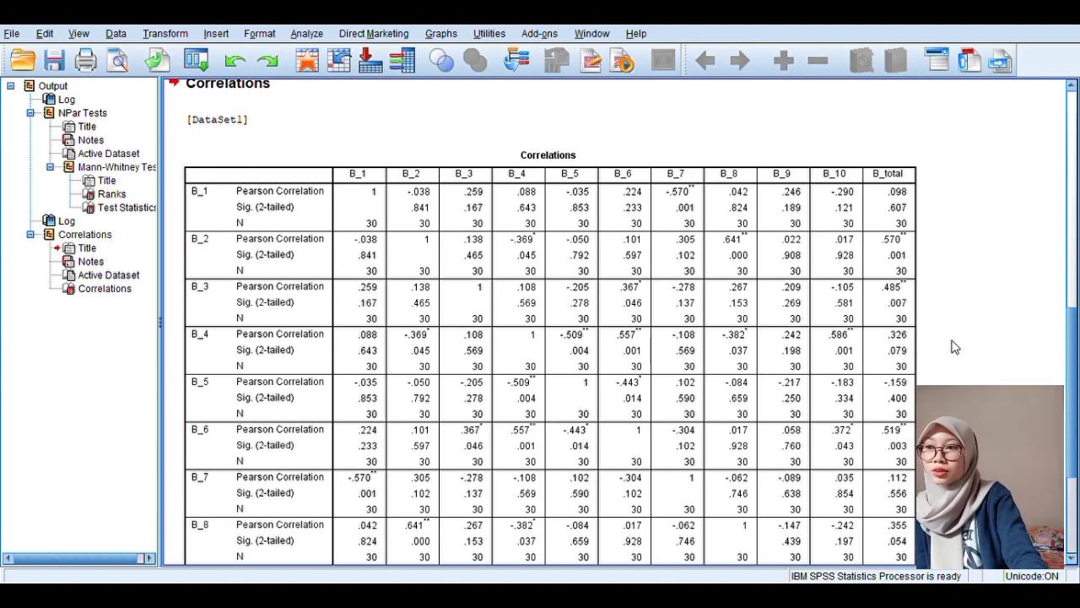
scroll(713, 314, down, 2)
scroll(713, 314, down, 2)
scroll(713, 314, up, 6)
scroll(714, 314, down, 2)
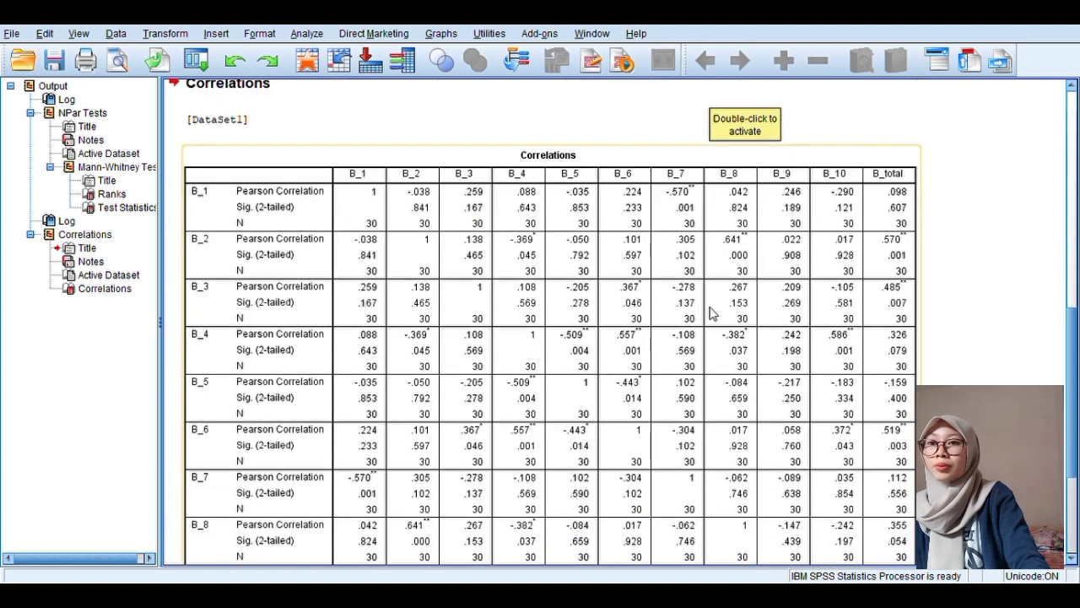
scroll(713, 314, up, 2)
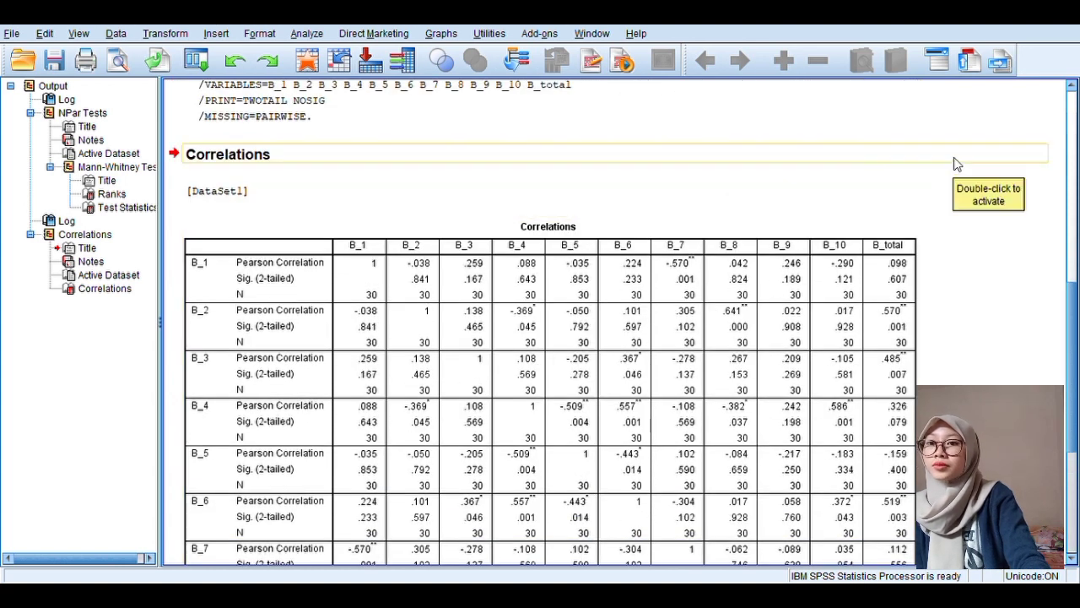
- Switch to the r-table image distribusi-nilai-r-tabel.jpg in Photos and look up the 5% critical value for N = 30
key(alt+Tab)
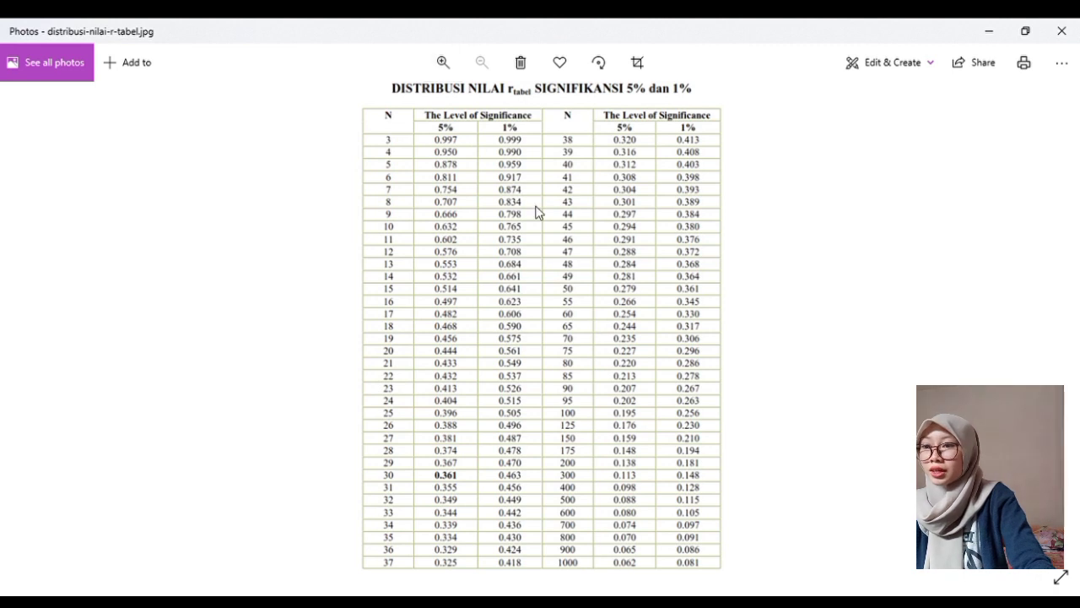
scroll(538, 213, up, 2)
scroll(511, 218, up, 1)
drag(410, 258, 466, 50)
drag(431, 292, 438, 150)
drag(427, 332, 425, 234)
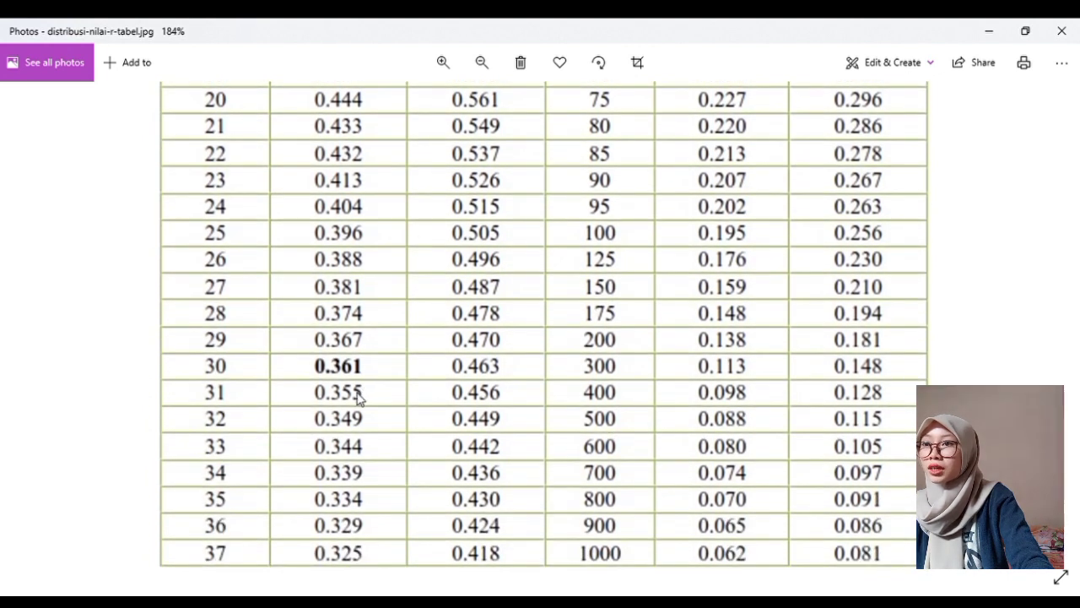
scroll(497, 371, up, 2)
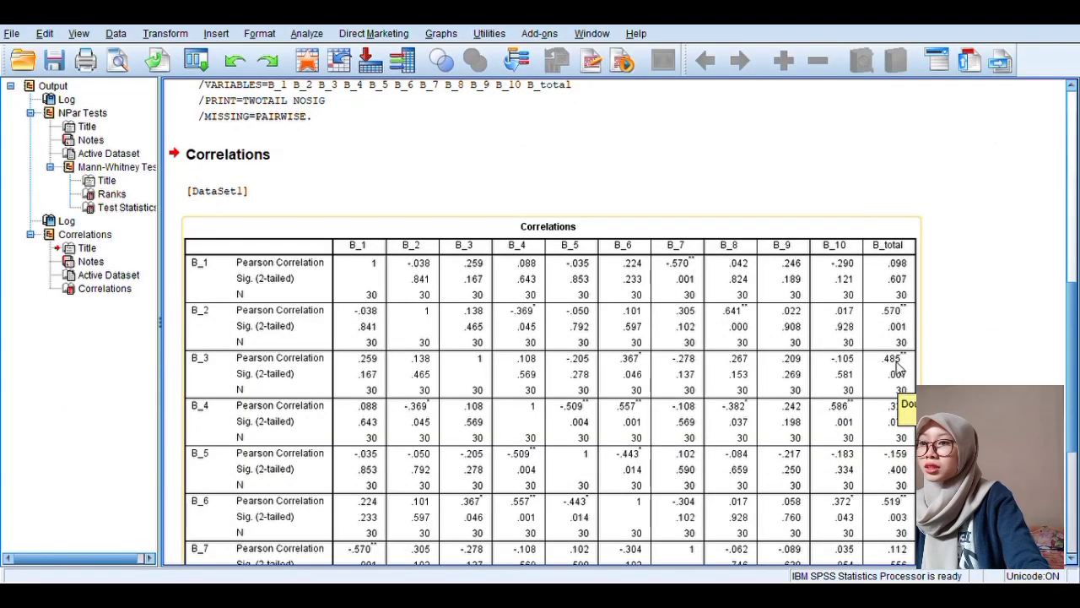
- Return to the SPSS output and compare each item's Pearson correlation with B_total against the r-table value 0.361
scroll(898, 367, down, 1)
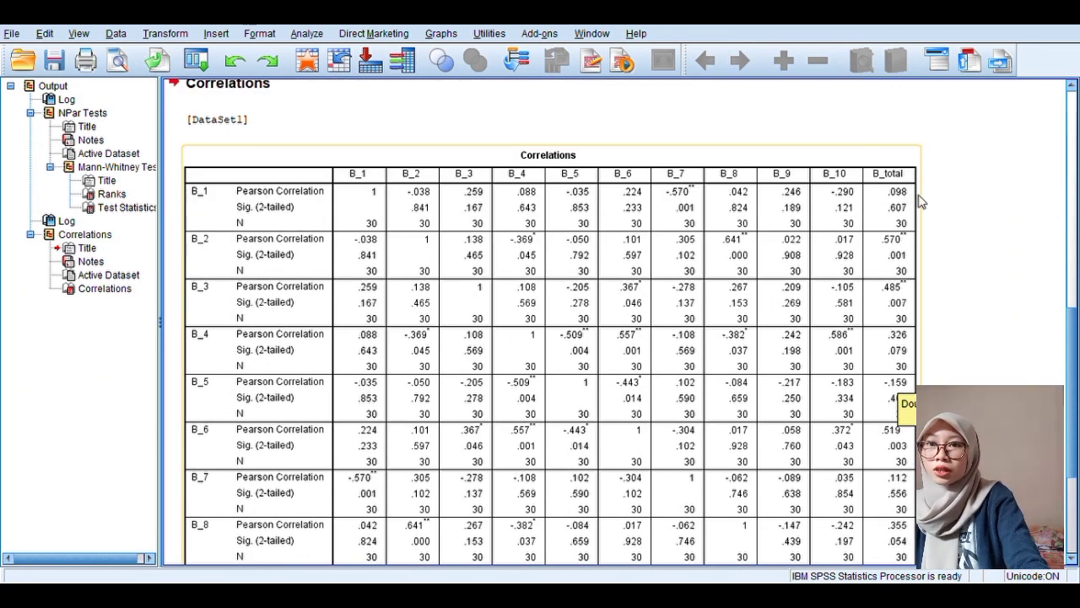
scroll(915, 202, down, 1)
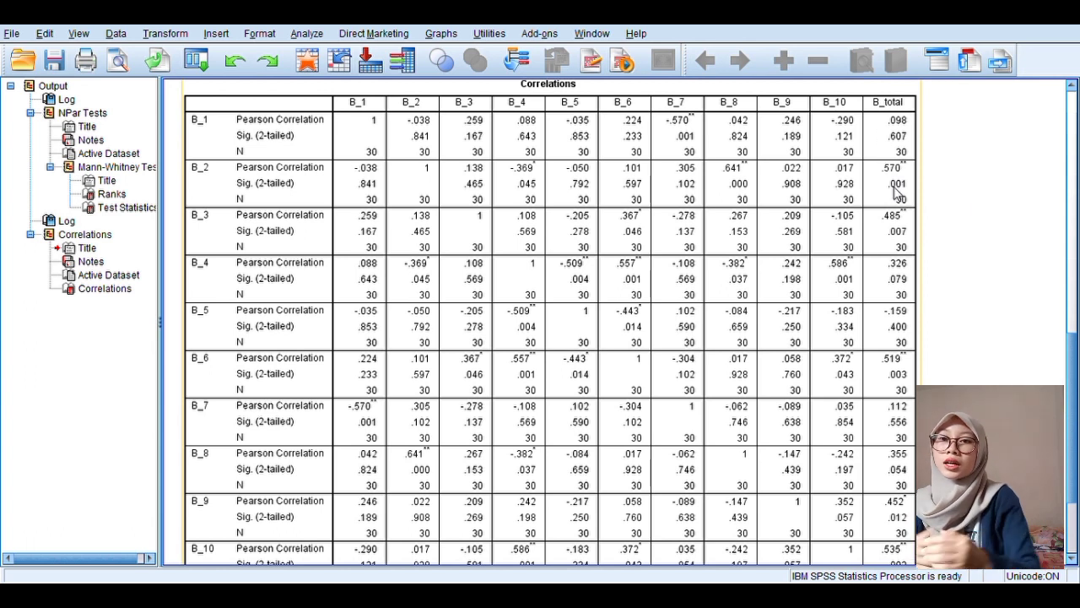
scroll(985, 188, up, 2)
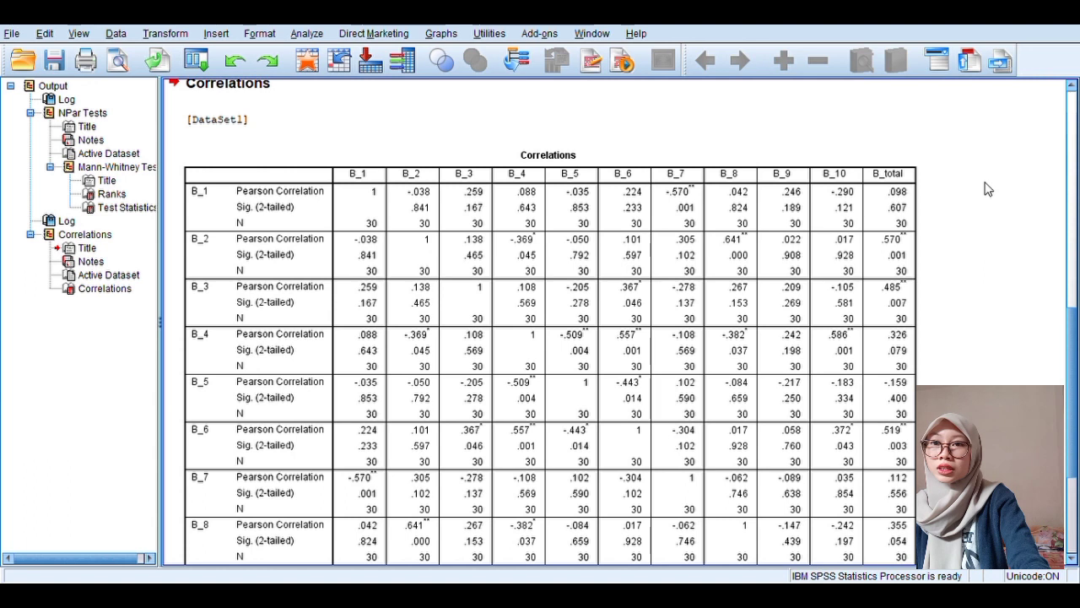
scroll(890, 252, down, 2)
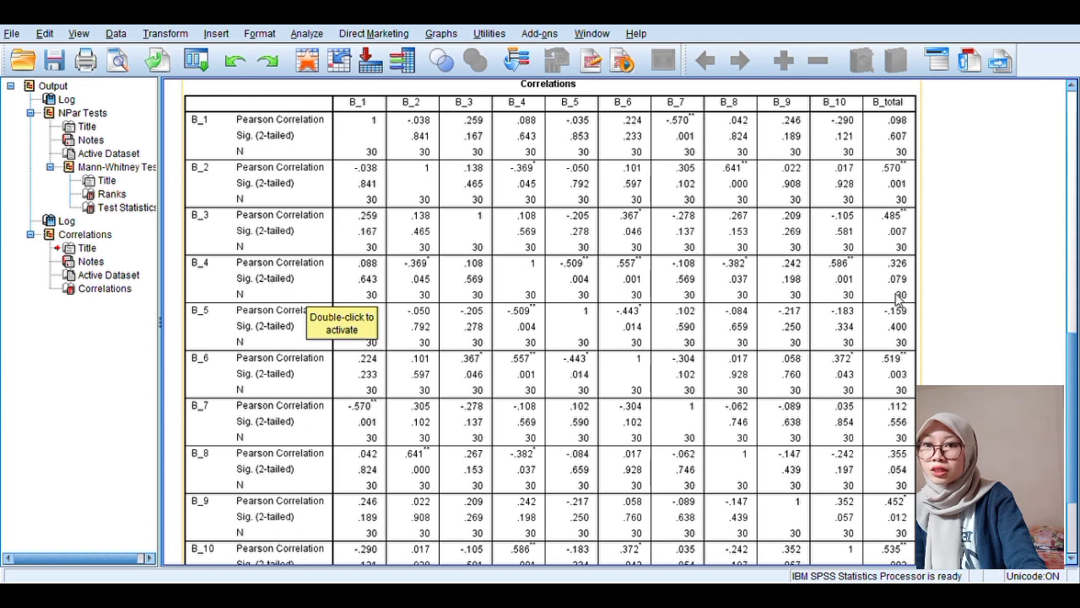
scroll(901, 339, down, 3)
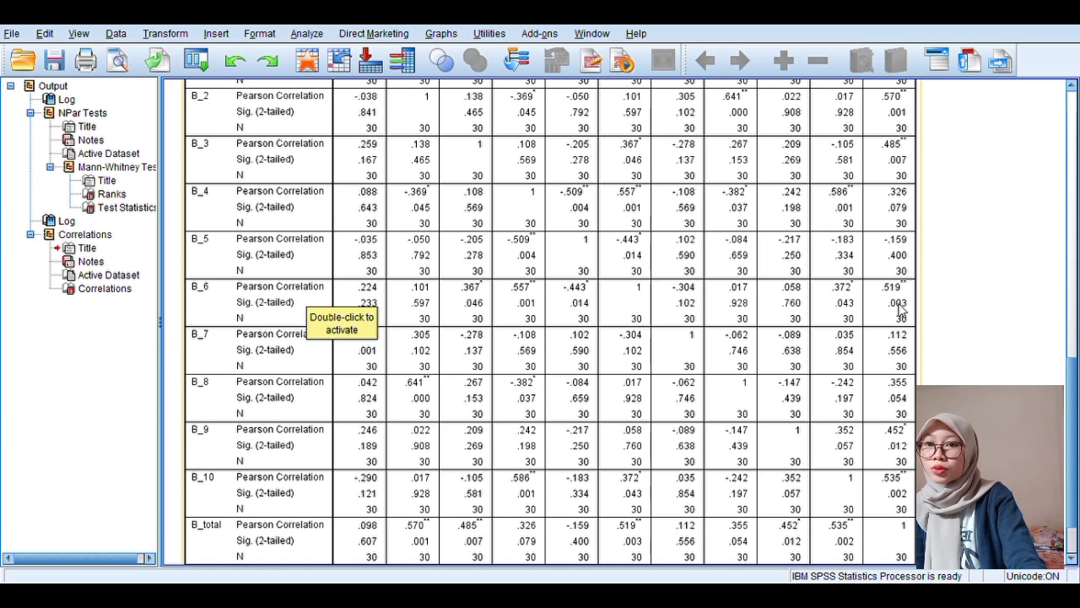
scroll(902, 360, down, 3)
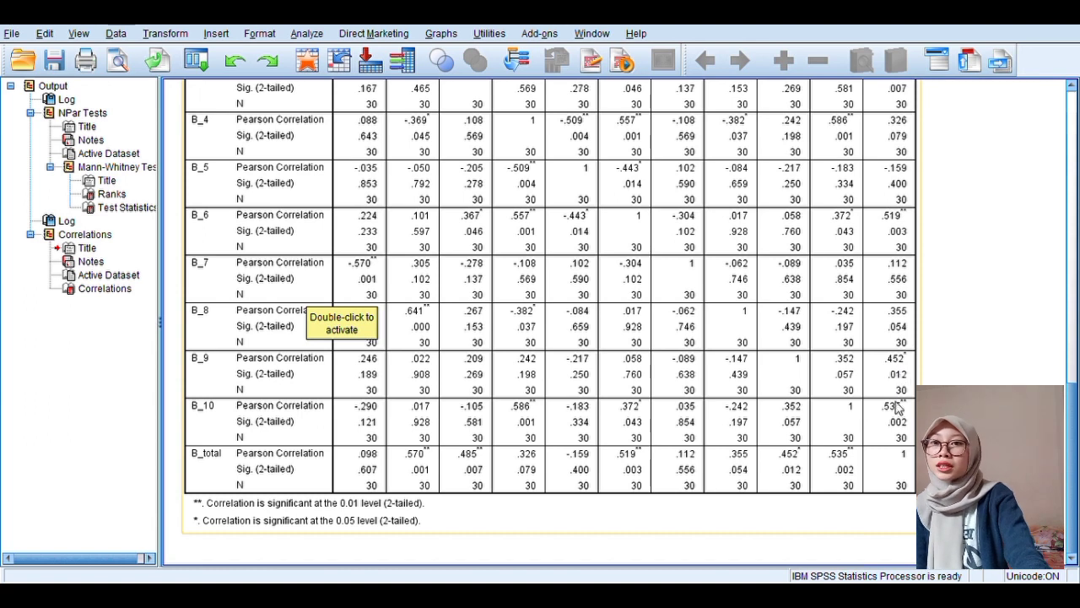
scroll(943, 210, up, 15)
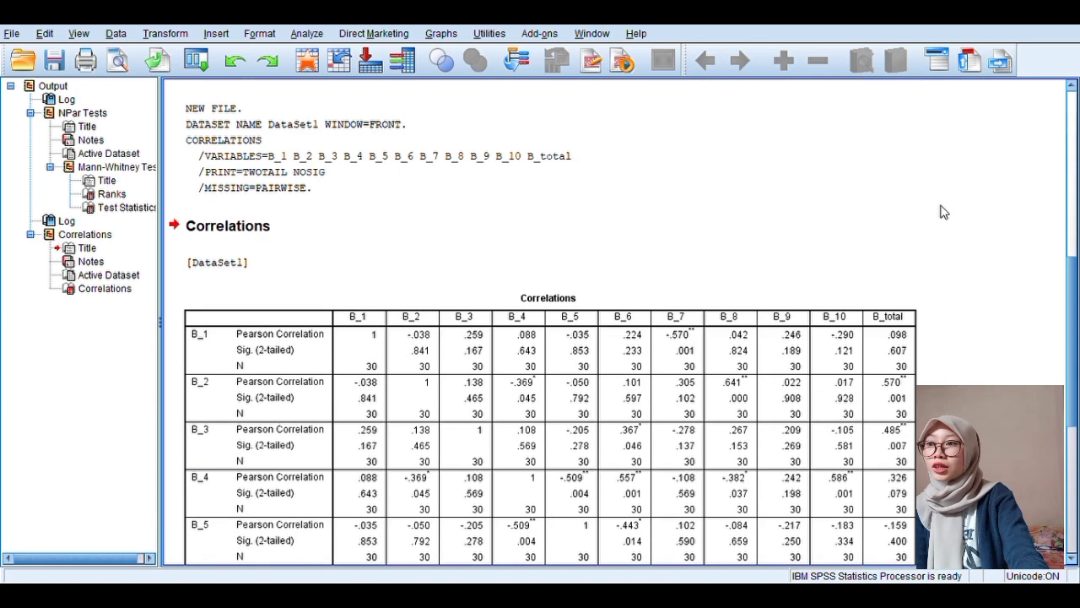
- Recheck the B_total column and the asterisk footnotes to identify which of the ten items are valid
scroll(943, 211, down, 9)
scroll(943, 212, up, 3)
click(827, 290)
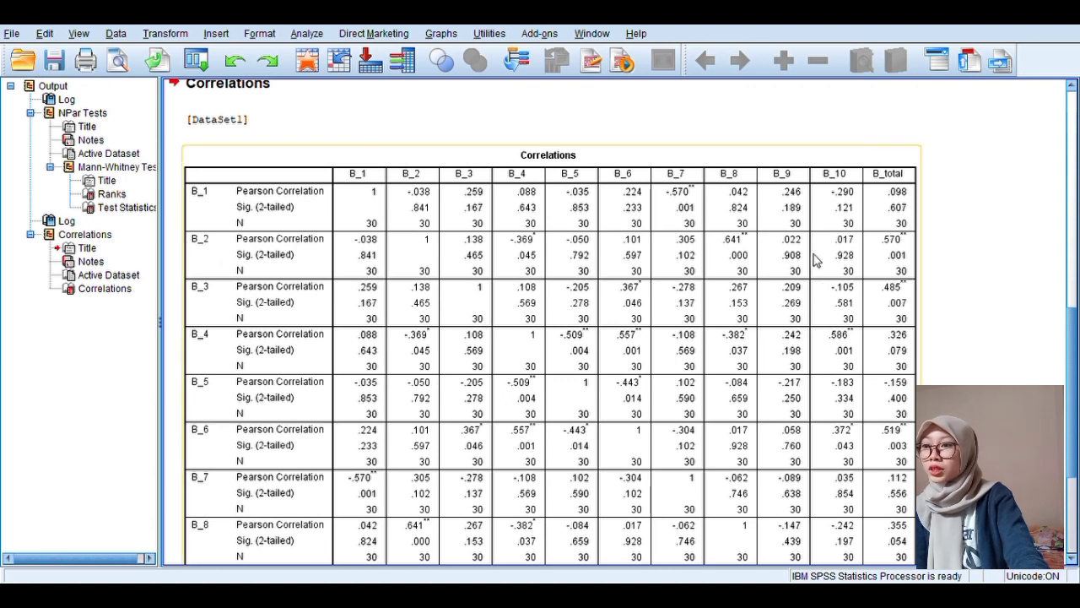
scroll(816, 261, down, 3)
scroll(816, 261, down, 2)
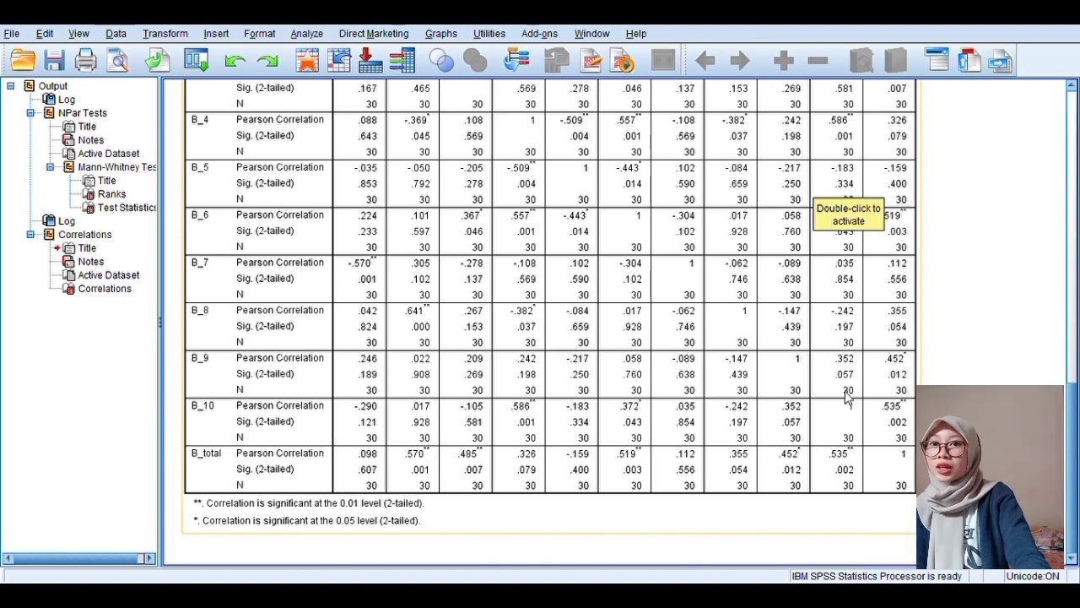
scroll(540, 320, up, 8)
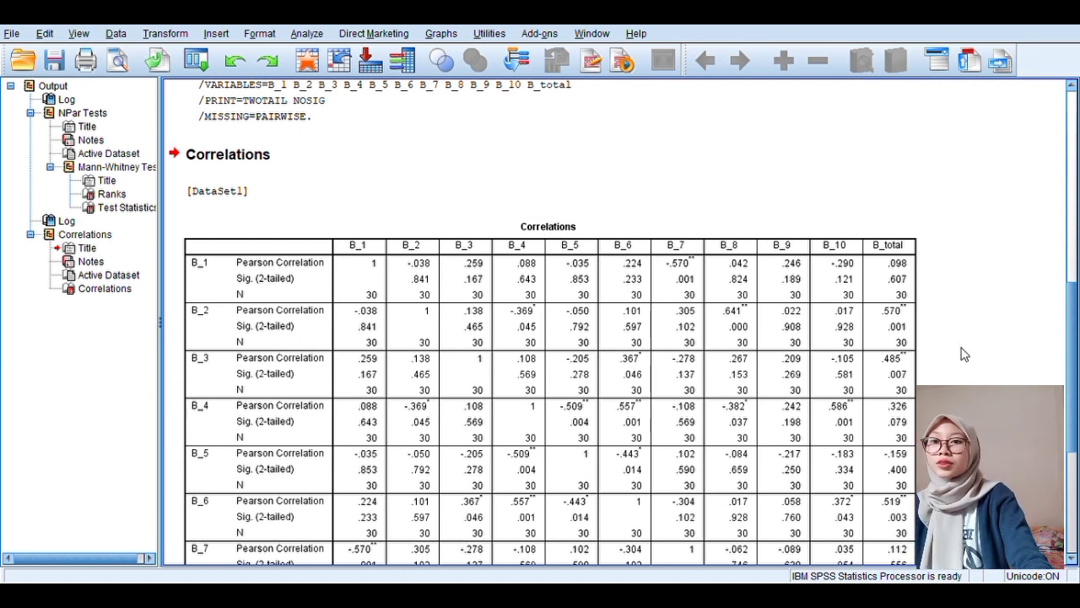
scroll(962, 353, down, 2)
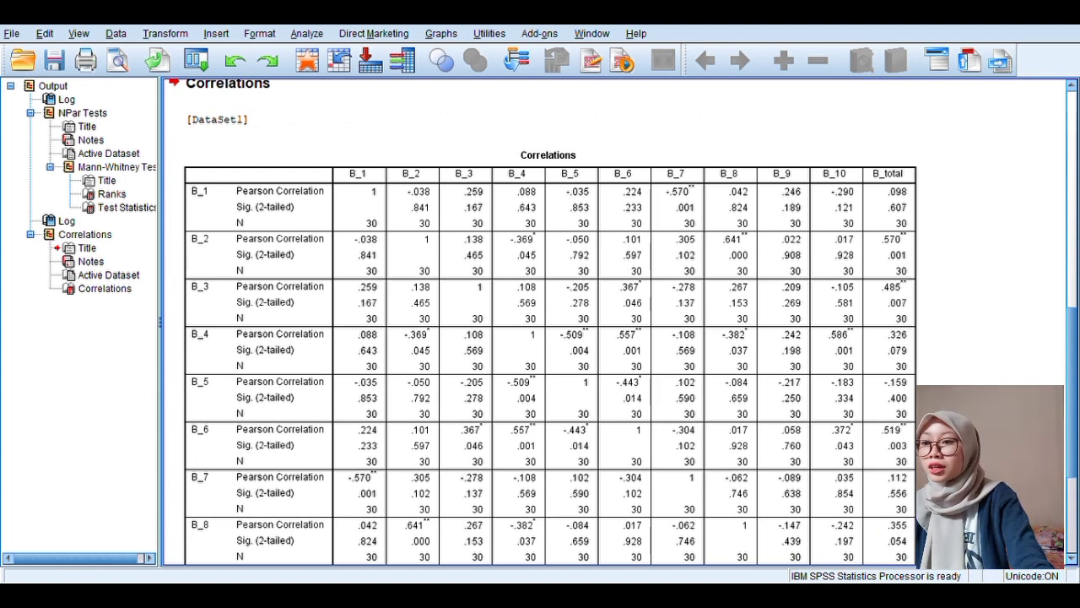
scroll(619, 218, down, 5)
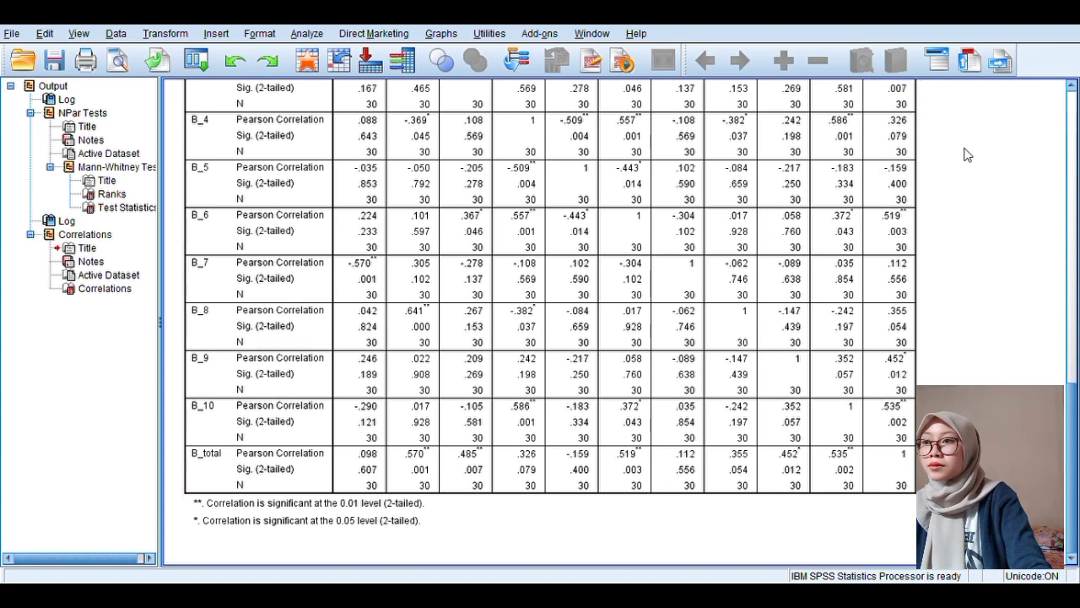
scroll(970, 156, up, 7)
scroll(977, 166, up, 5)
scroll(977, 166, up, 2)
scroll(977, 166, down, 9)
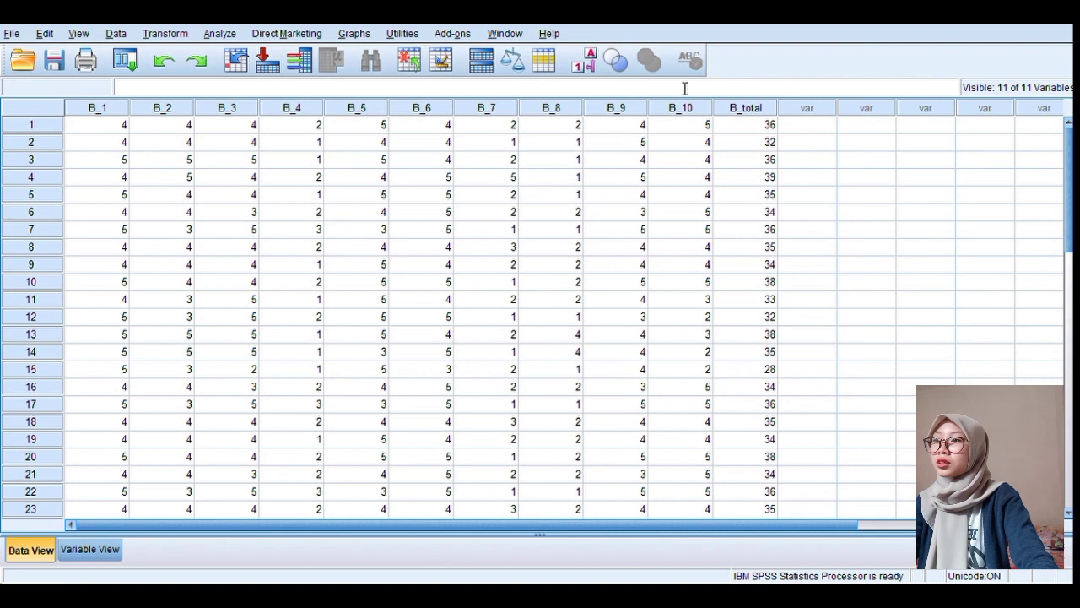
- Run a Reliability Analysis with the Alpha model on items B_2, B_3, B_6, B_9 and B_10, including the if-item-deleted statistics
click(221, 35)
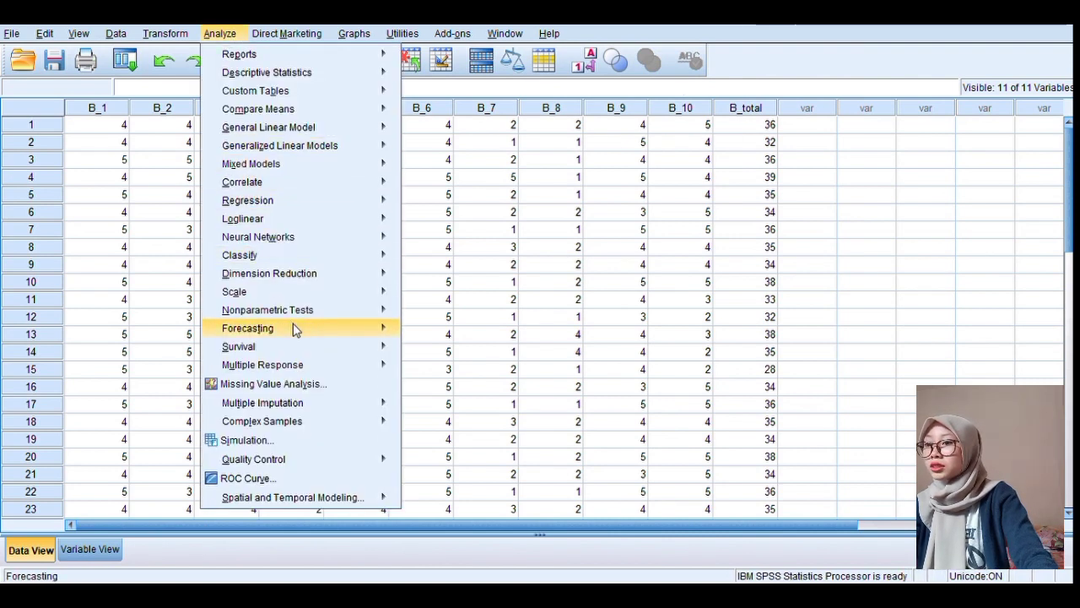
mouse_move(303, 297)
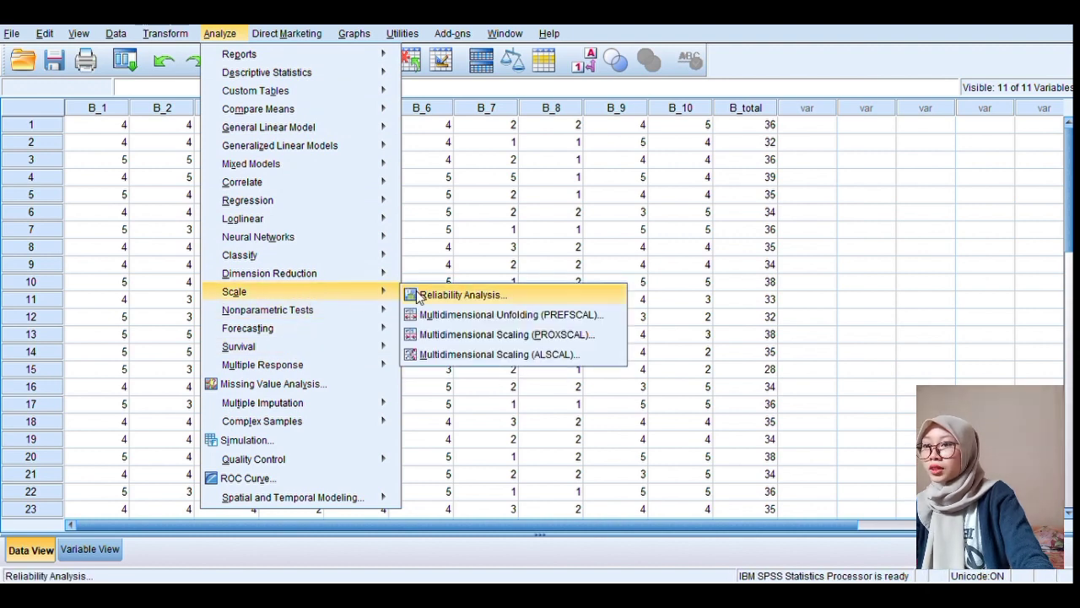
click(456, 294)
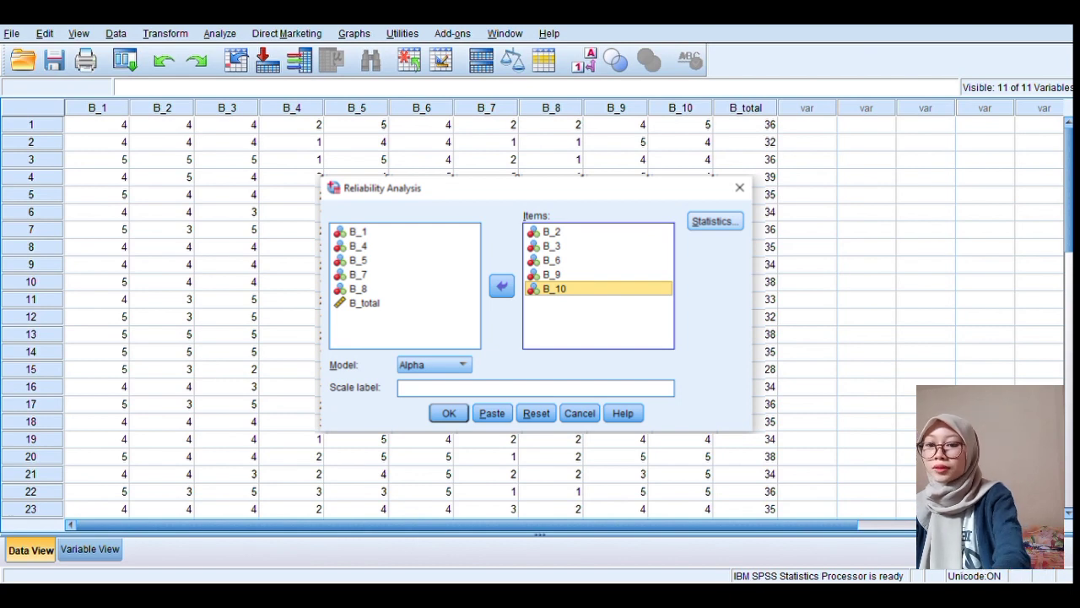
click(715, 221)
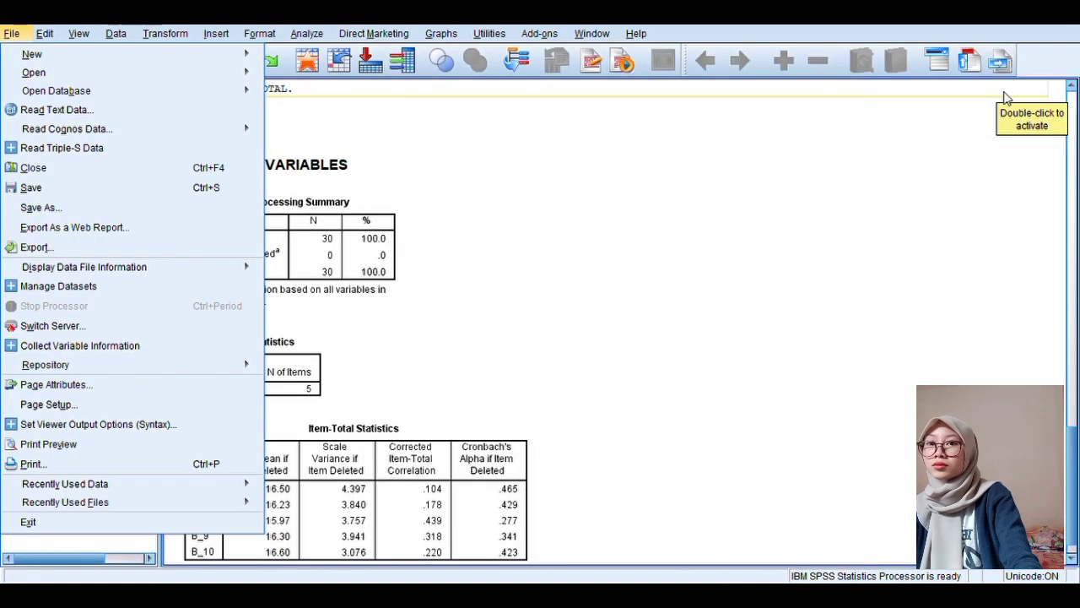
- Examine the Reliability output, covering the Case Processing Summary, Cronbach's Alpha and Item-Total Statistics tables
click(19, 36)
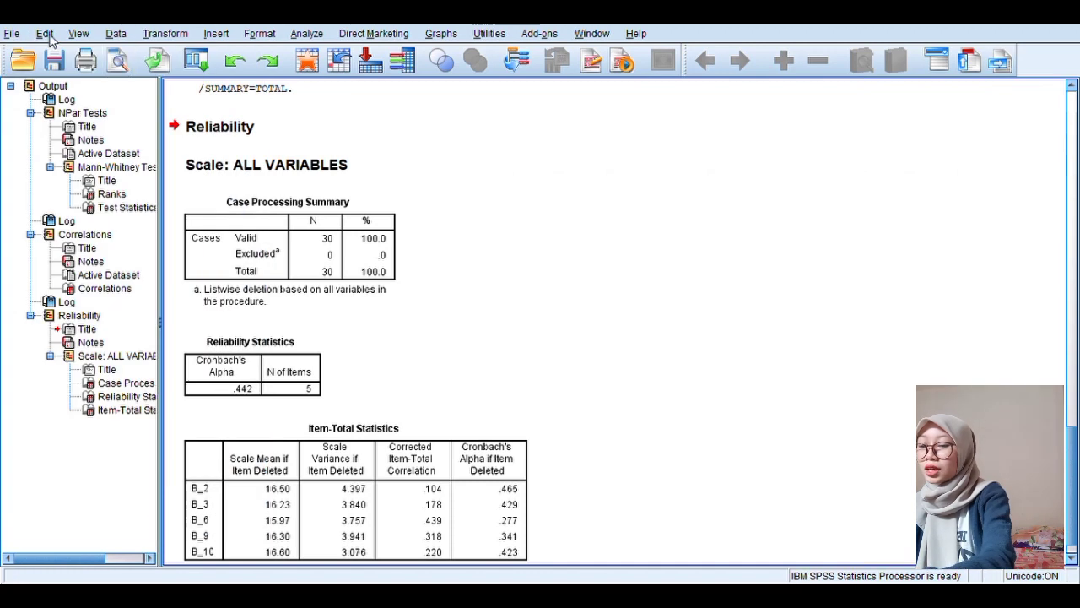
click(391, 257)
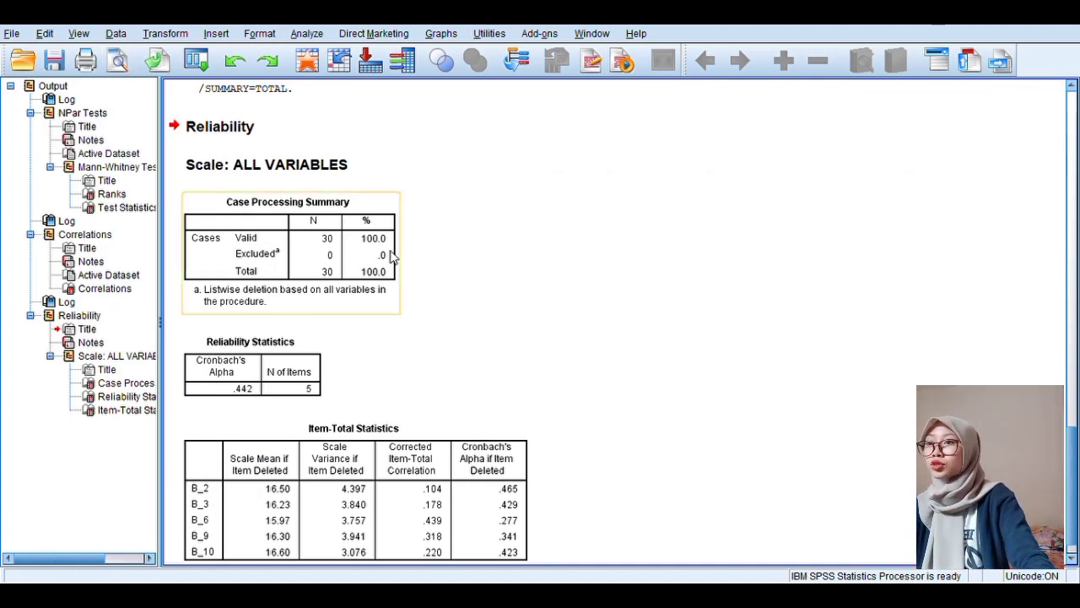
click(403, 255)
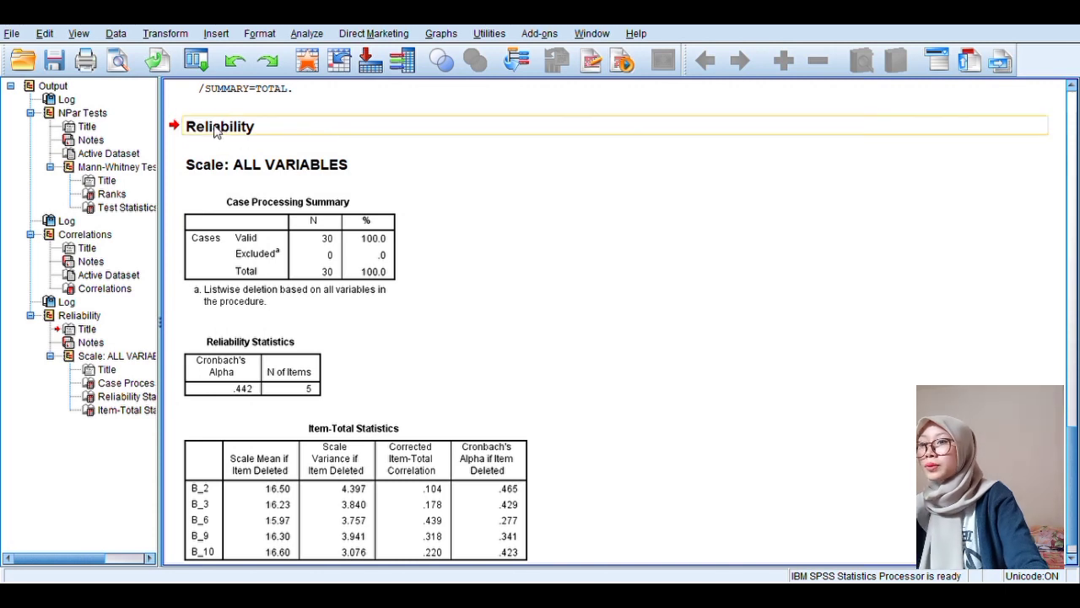
scroll(411, 209, down, 1)
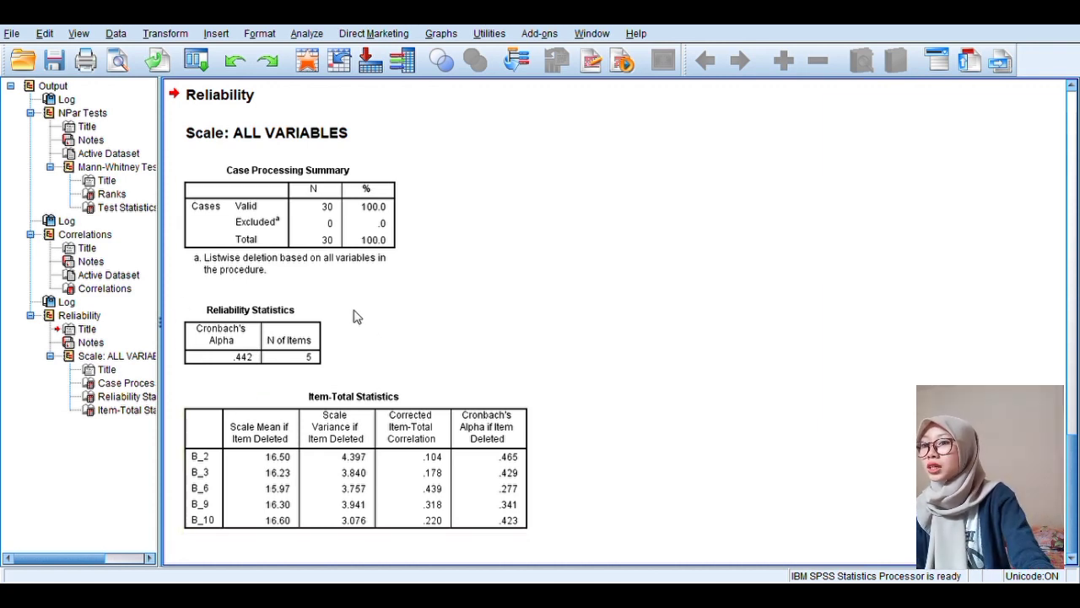
click(241, 360)
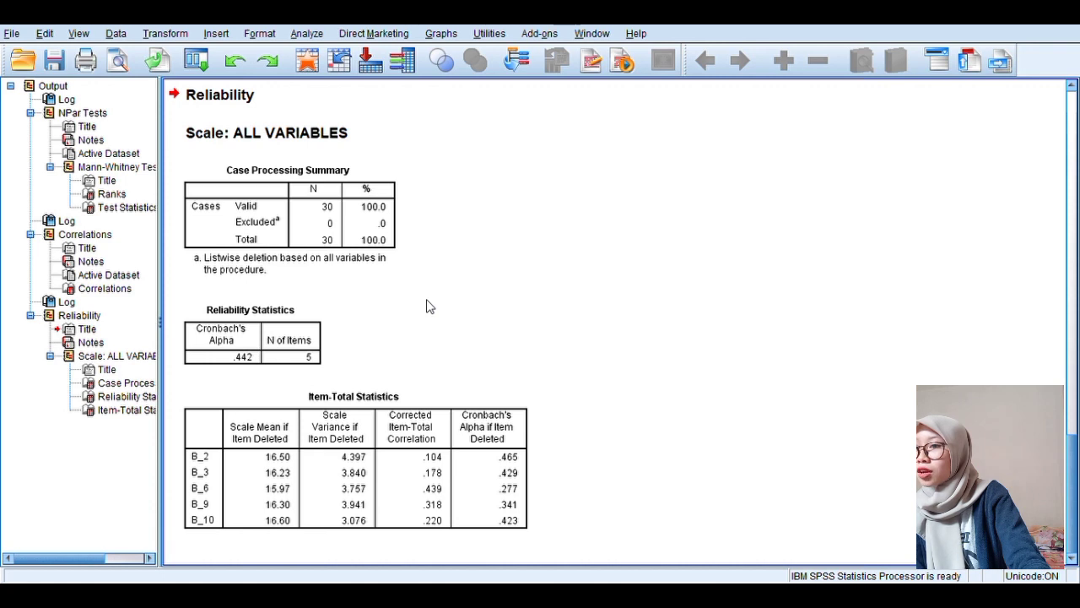
click(232, 361)
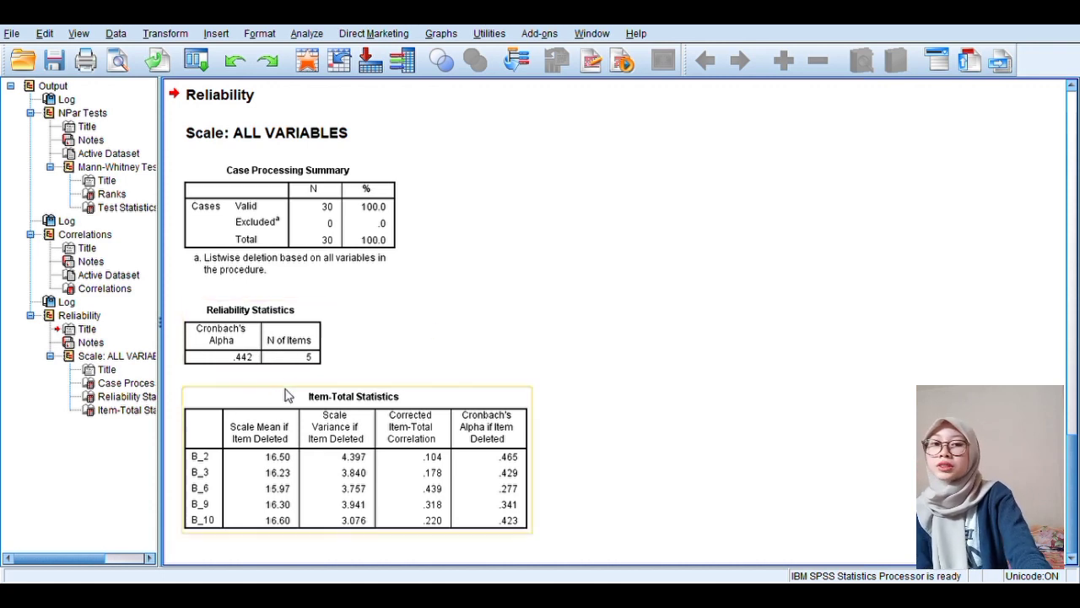